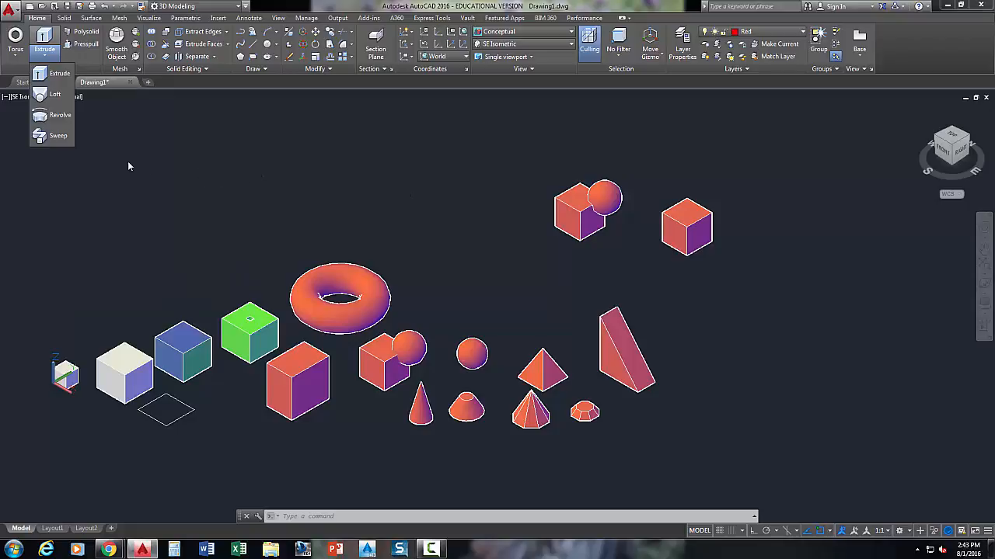
{"action": "left_click", "coordinate": [126, 164]}
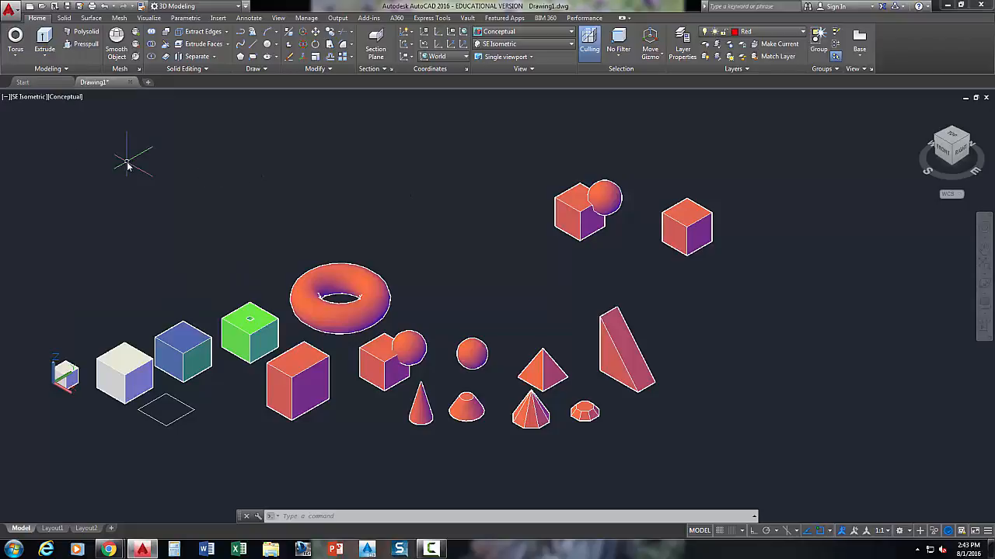
{"action": "middle_click_drag", "start_coordinate": [129, 166], "coordinate": [151, 194]}
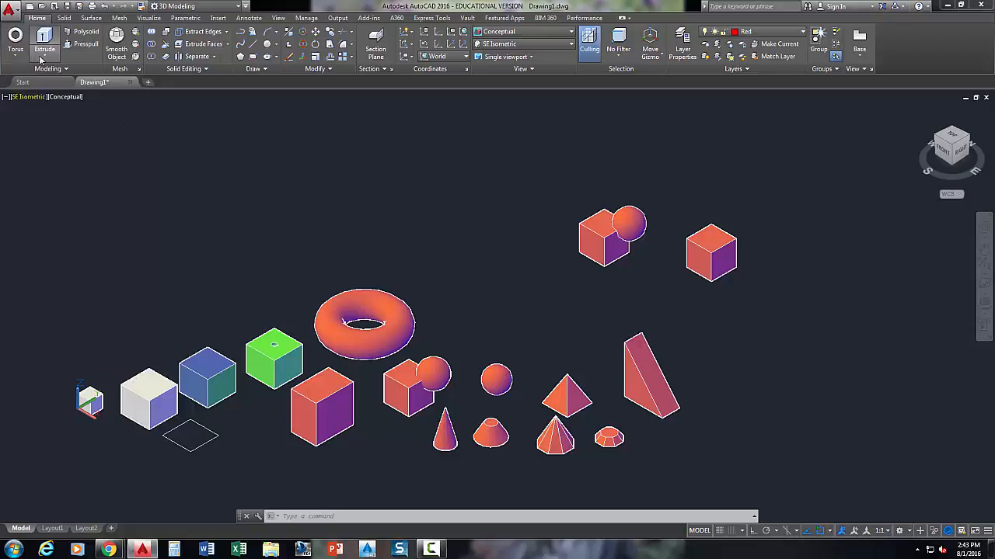
{"action": "left_click", "coordinate": [44, 55]}
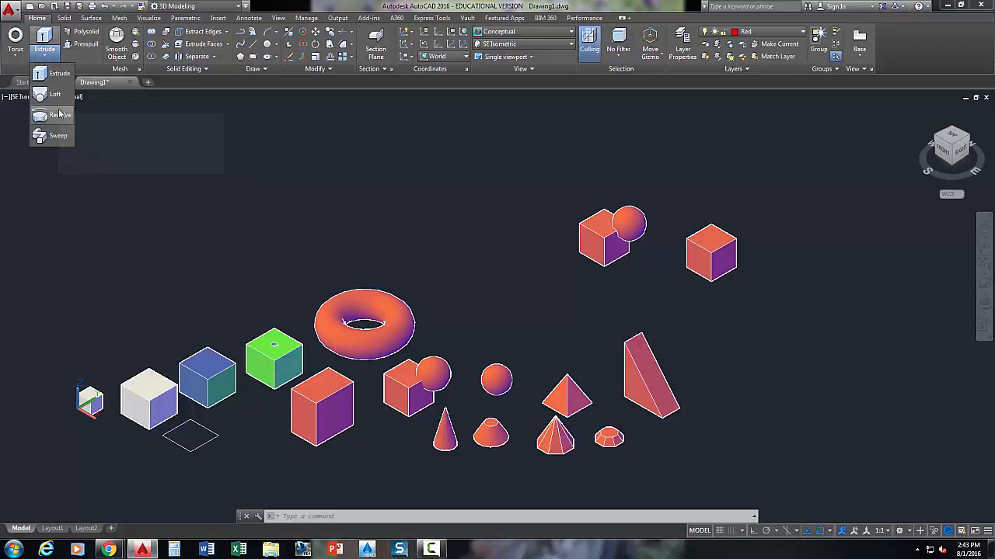
{"action": "left_click", "coordinate": [126, 168]}
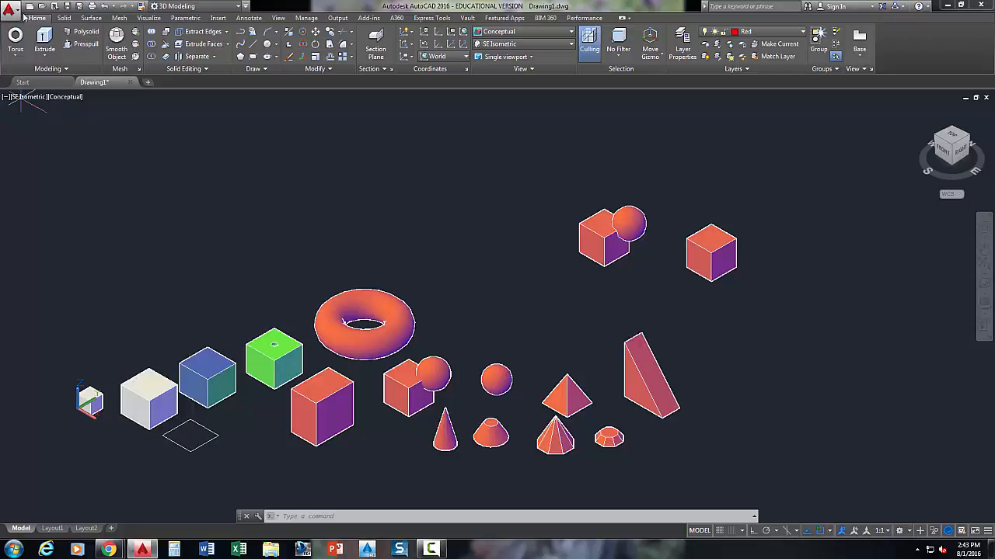
Open the drawing 3D Loft.dwg from the 3D PROJECTS folder inside the instructor's folder on the Shared (S:) drive.
{"action": "left_click", "coordinate": [54, 5]}
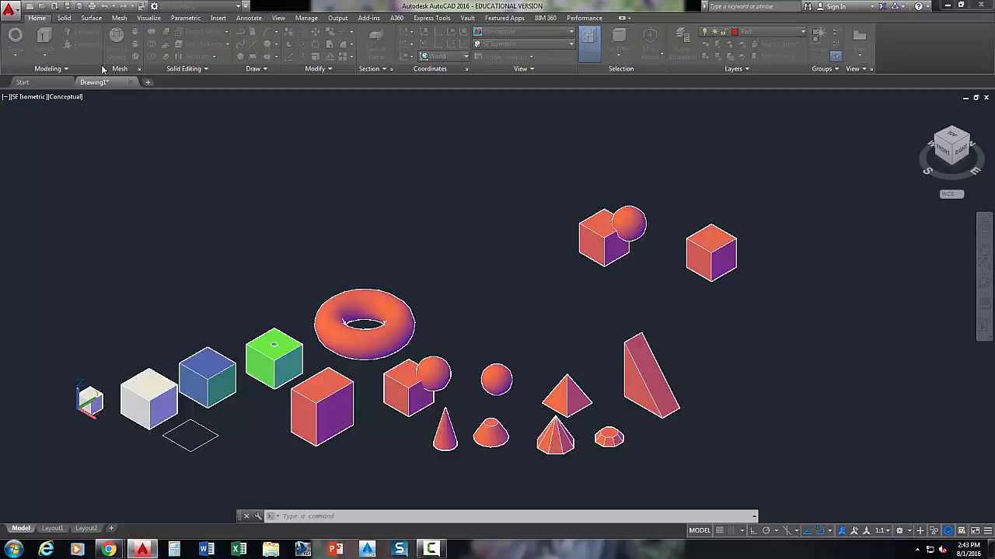
{"action": "left_click", "coordinate": [466, 163]}
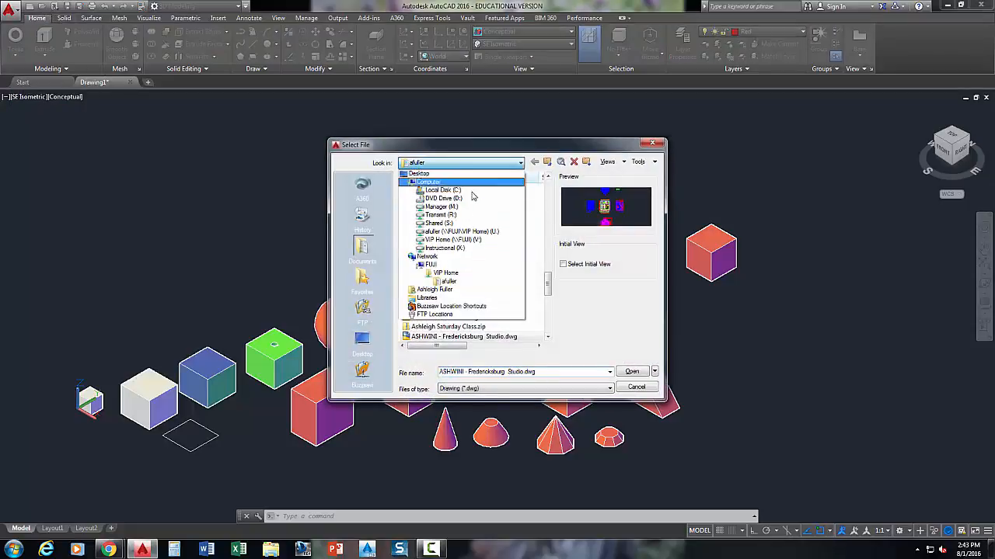
{"action": "left_click", "coordinate": [479, 225]}
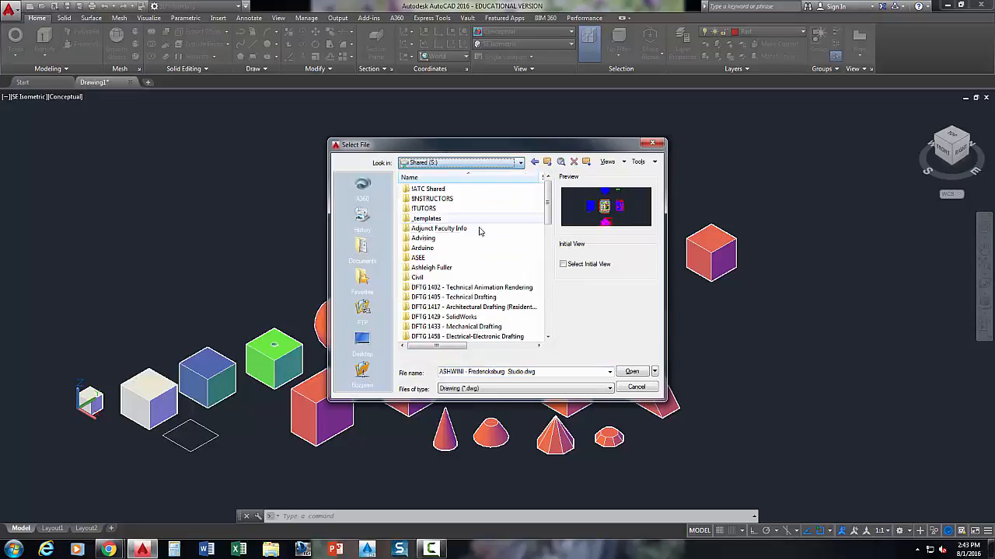
{"action": "double_click", "coordinate": [449, 269]}
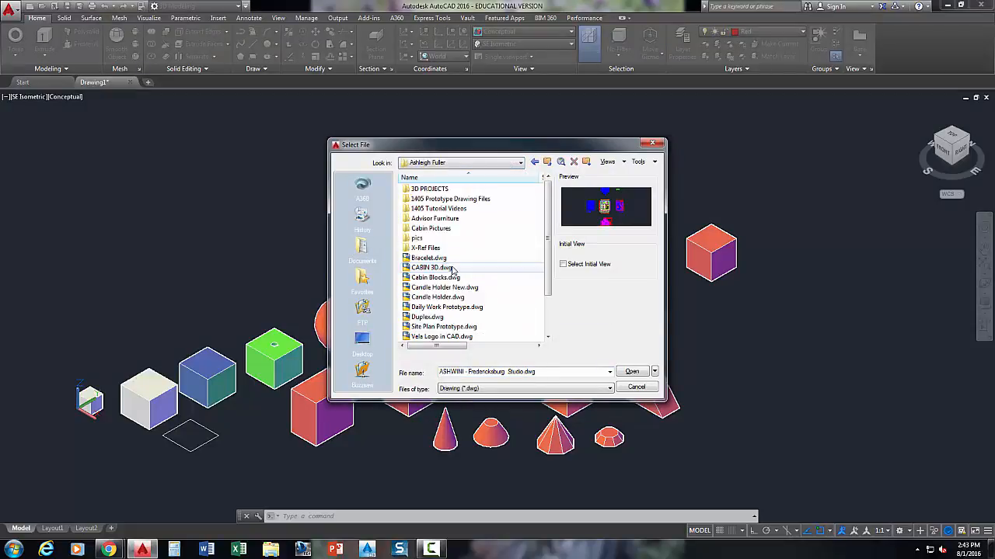
{"action": "double_click", "coordinate": [463, 189]}
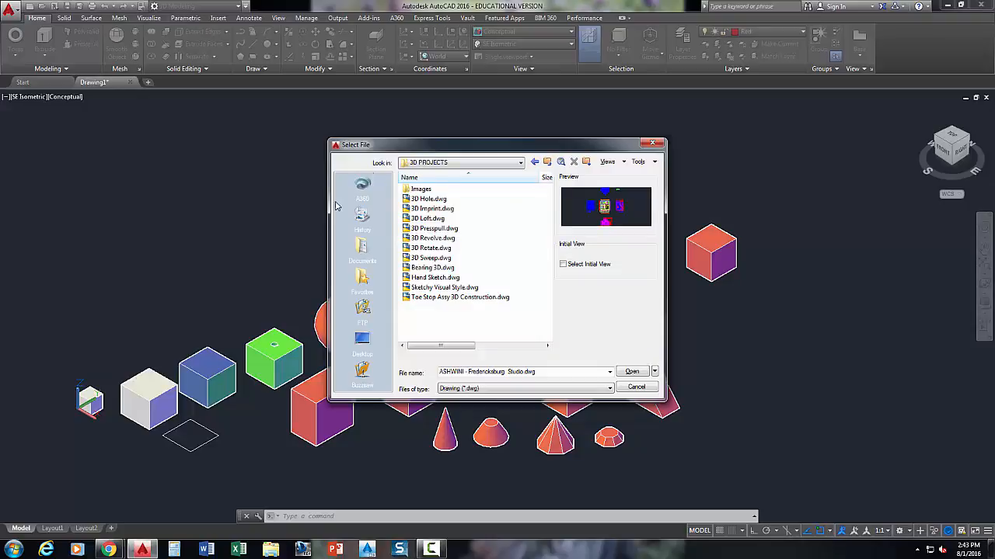
{"action": "left_click", "coordinate": [435, 219]}
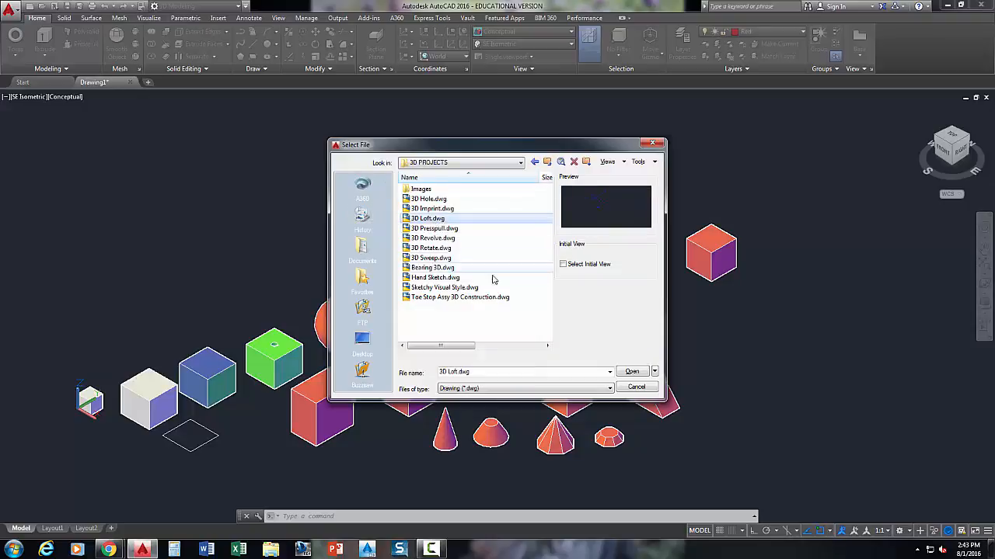
{"action": "left_click", "coordinate": [633, 373]}
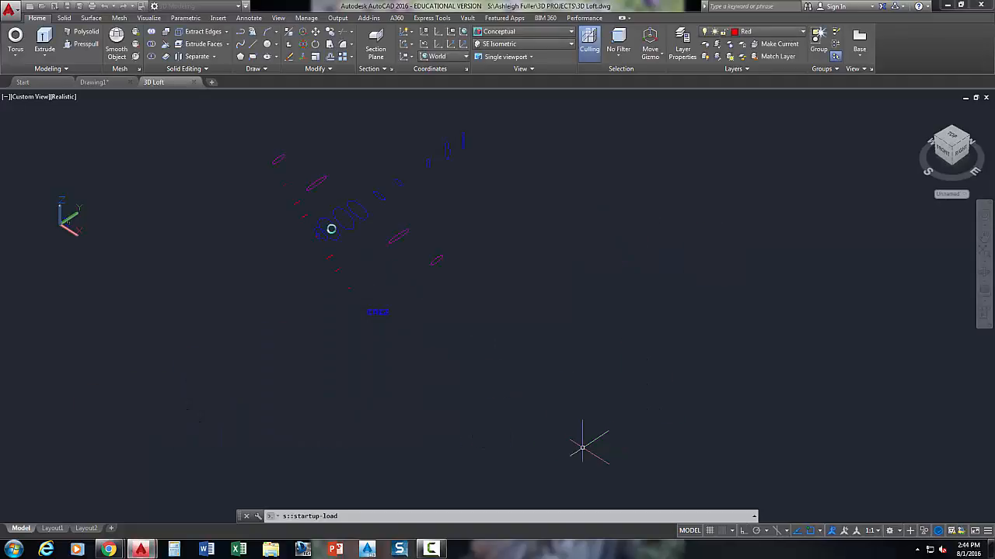
{"action": "middle_click_drag", "start_coordinate": [218, 223], "coordinate": [455, 277]}
{"action": "scroll", "coordinate": [340, 265], "scroll_direction": "up", "scroll_amount": 3}
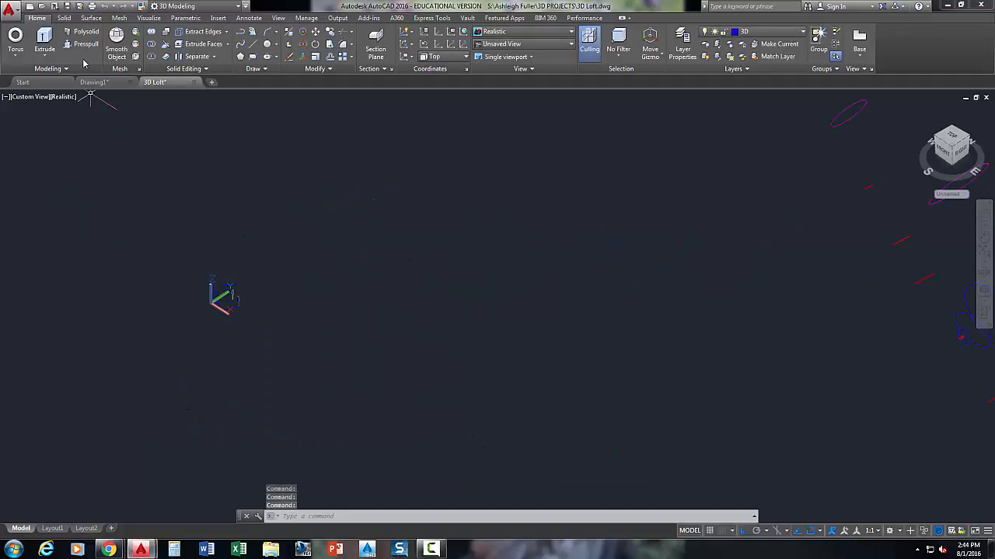
{"action": "left_click", "coordinate": [44, 54]}
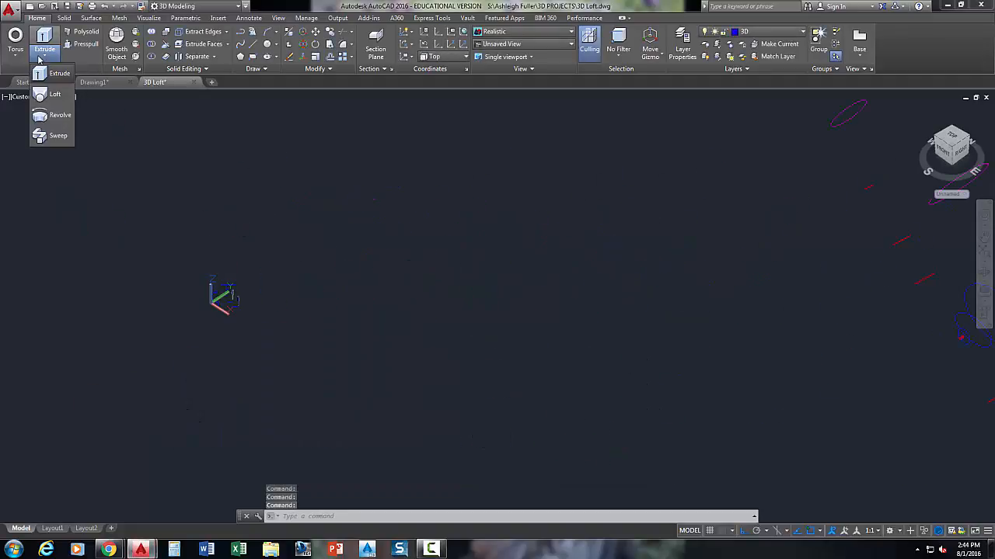
{"action": "left_click", "coordinate": [56, 94]}
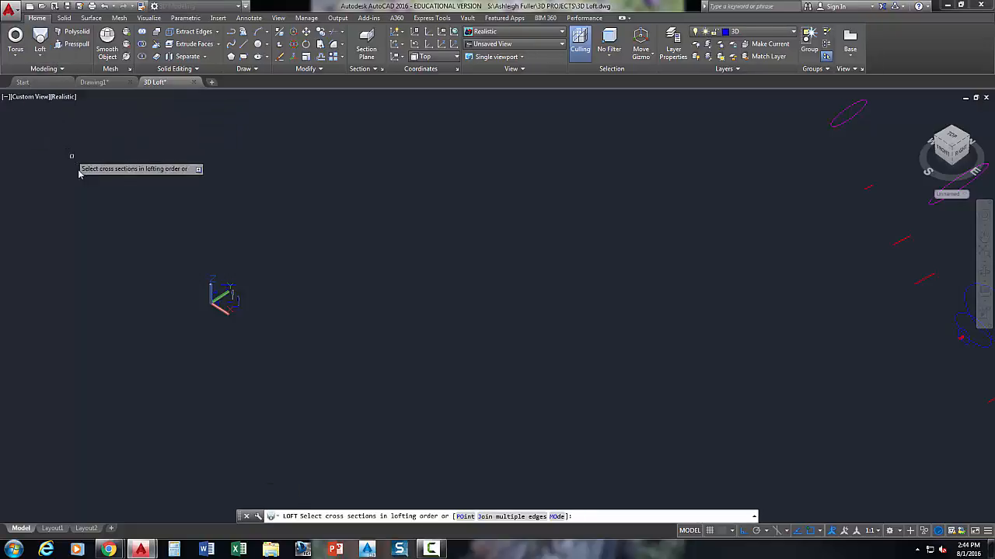
{"action": "key", "text": "Escape"}
{"action": "key", "text": "Escape"}
Start a solid loft and select the five stacked circles of the cross-sections-only example in order from the lowest to the highest.
{"action": "scroll", "coordinate": [237, 300], "scroll_direction": "up", "scroll_amount": 3}
{"action": "scroll", "coordinate": [327, 293], "scroll_direction": "up", "scroll_amount": 2}
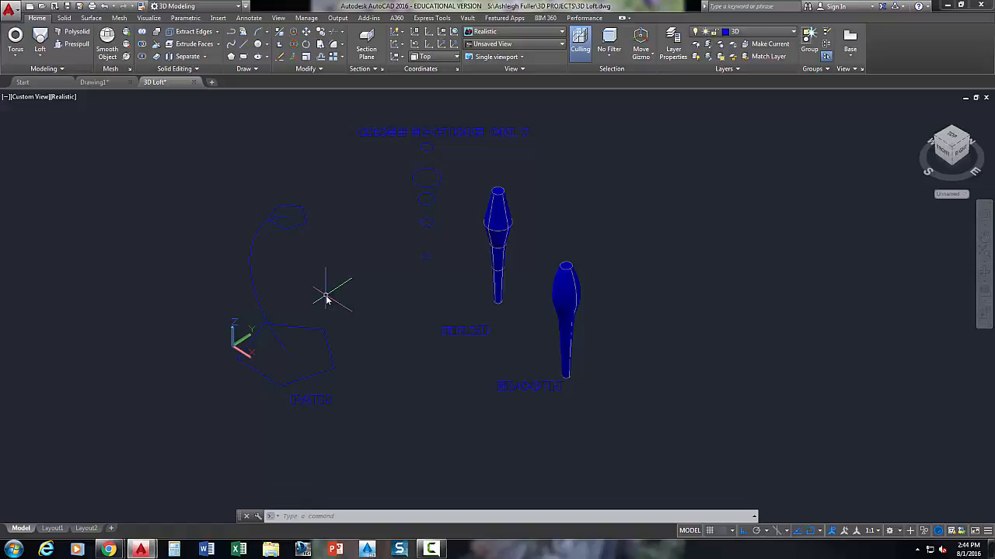
{"action": "middle_click_drag", "start_coordinate": [316, 305], "coordinate": [360, 297]}
{"action": "scroll", "coordinate": [510, 248], "scroll_direction": "up", "scroll_amount": 2}
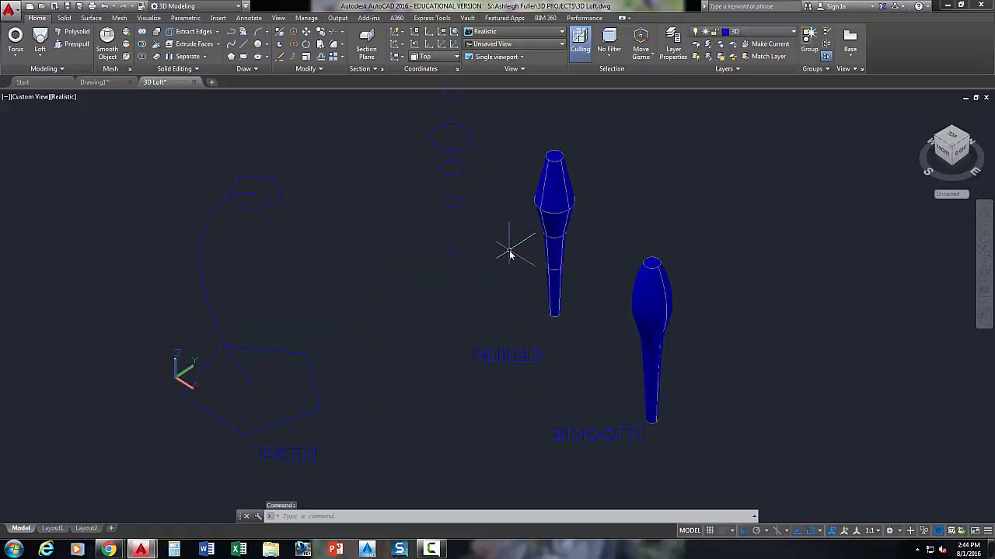
{"action": "middle_click_drag", "start_coordinate": [508, 253], "coordinate": [472, 259]}
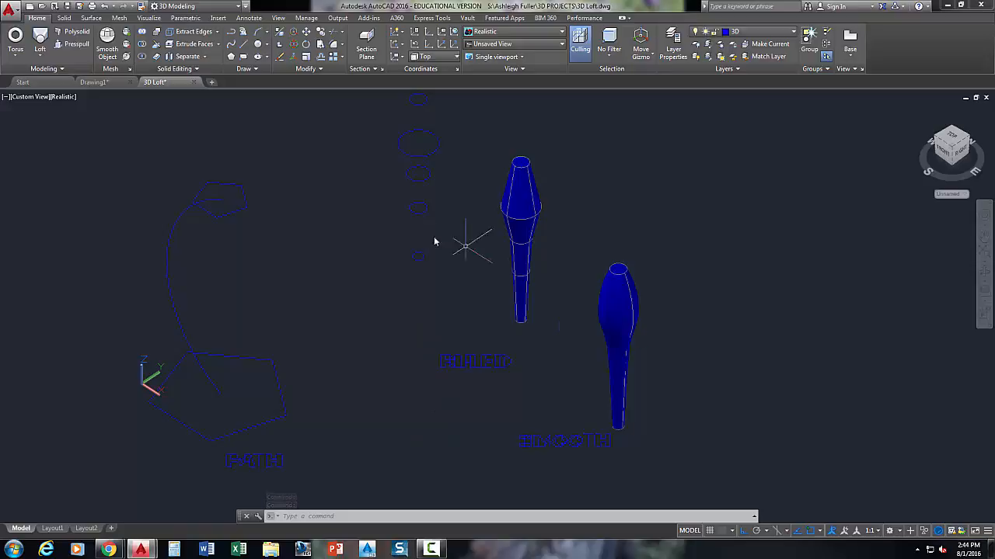
{"action": "middle_click_drag", "start_coordinate": [406, 199], "coordinate": [399, 239]}
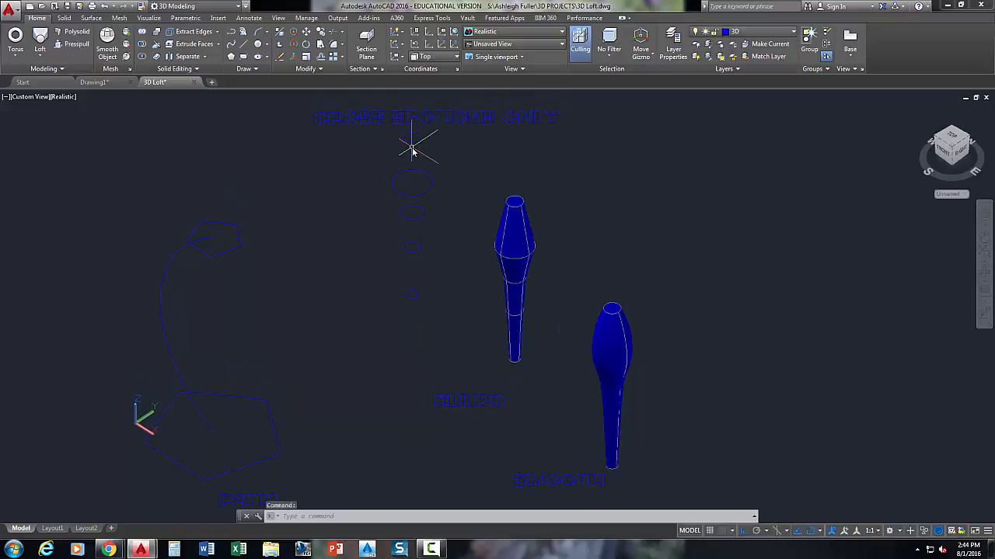
{"action": "left_click", "coordinate": [40, 38]}
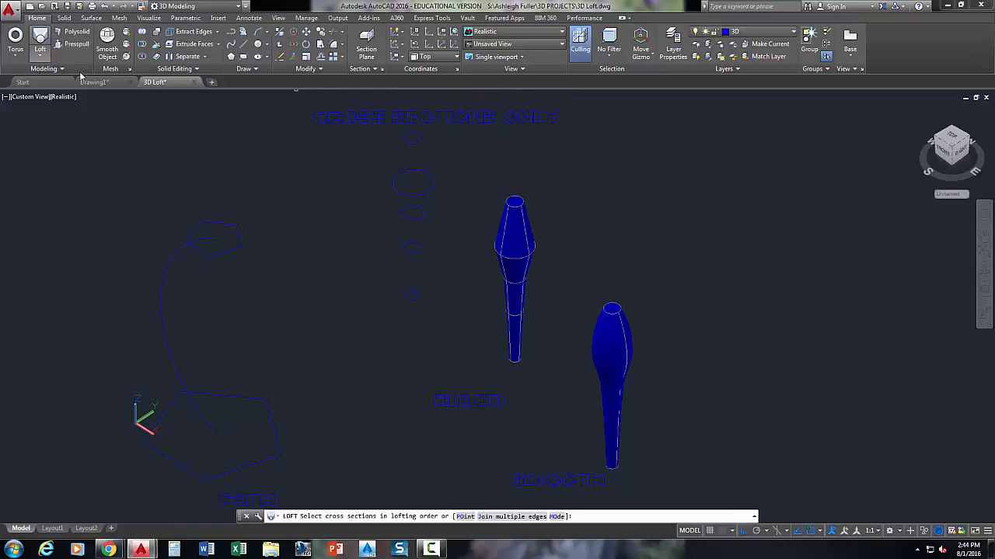
{"action": "left_click", "coordinate": [412, 295]}
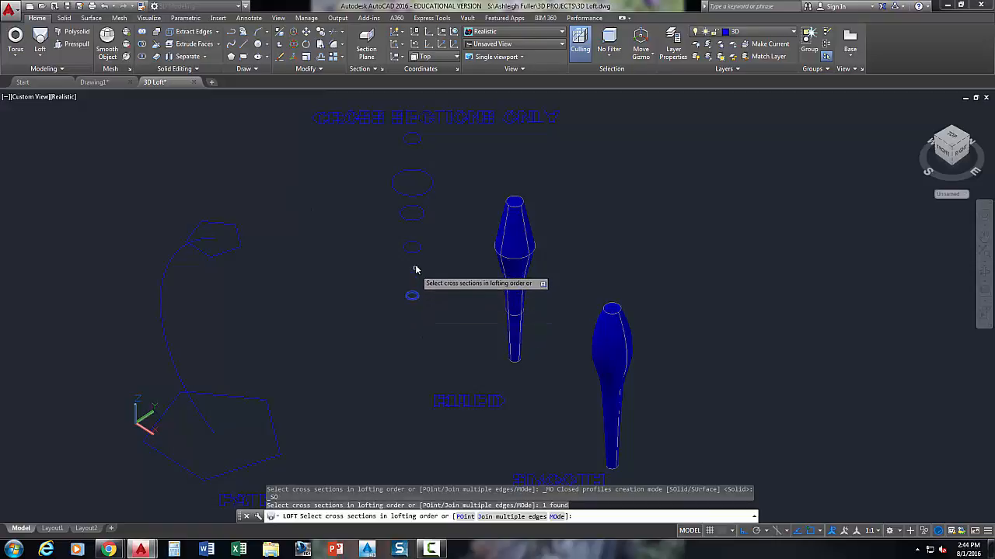
{"action": "left_click", "coordinate": [412, 249]}
{"action": "left_click", "coordinate": [420, 223]}
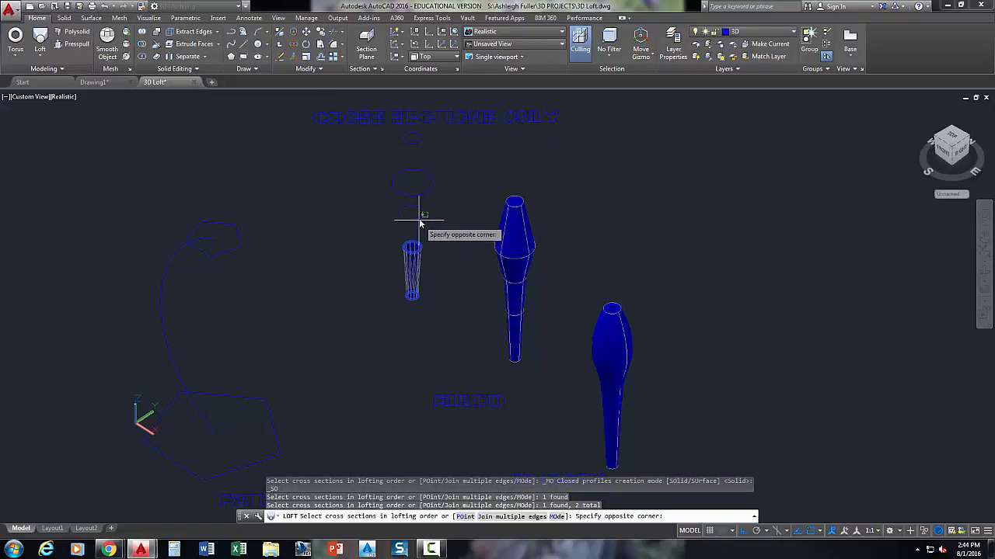
{"action": "left_click", "coordinate": [403, 205]}
{"action": "left_click", "coordinate": [428, 194]}
{"action": "left_click", "coordinate": [392, 160]}
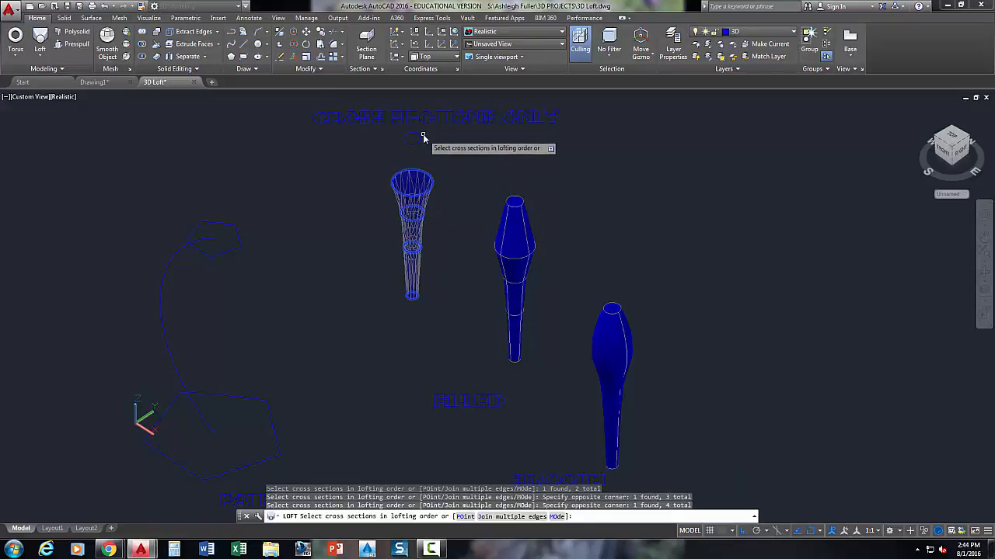
{"action": "left_click", "coordinate": [422, 137]}
{"action": "left_click", "coordinate": [415, 147]}
{"action": "key", "text": "Return"}
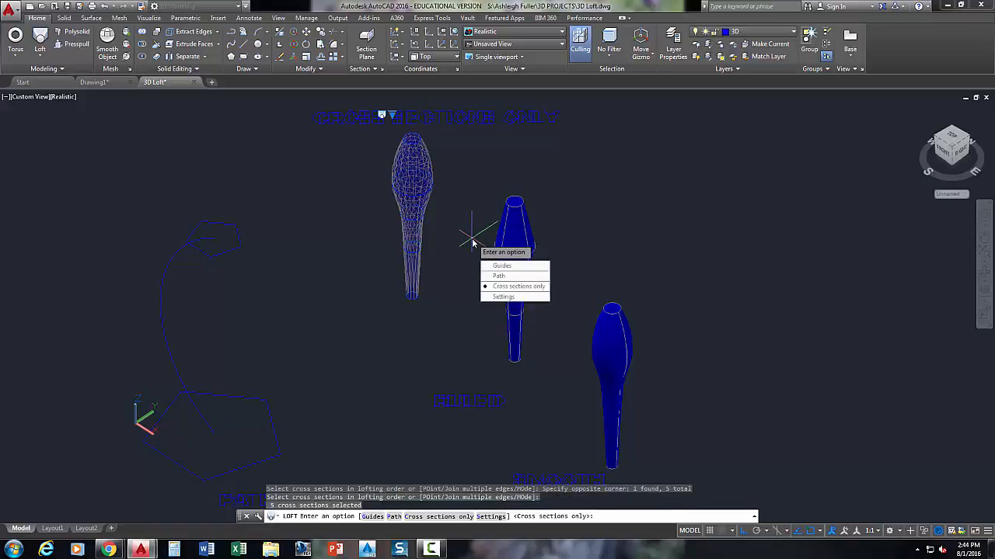
Set the loft's surface control at cross sections to Ruled in the loft settings and create the solid.
{"action": "left_click", "coordinate": [517, 286]}
{"action": "left_click_drag", "start_coordinate": [479, 154], "coordinate": [302, 99]}
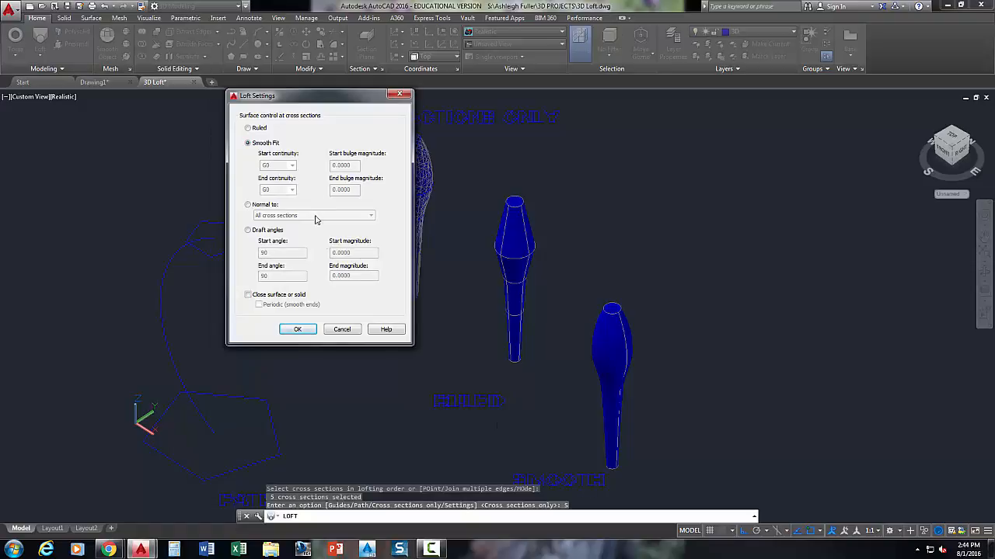
{"action": "left_click", "coordinate": [264, 129]}
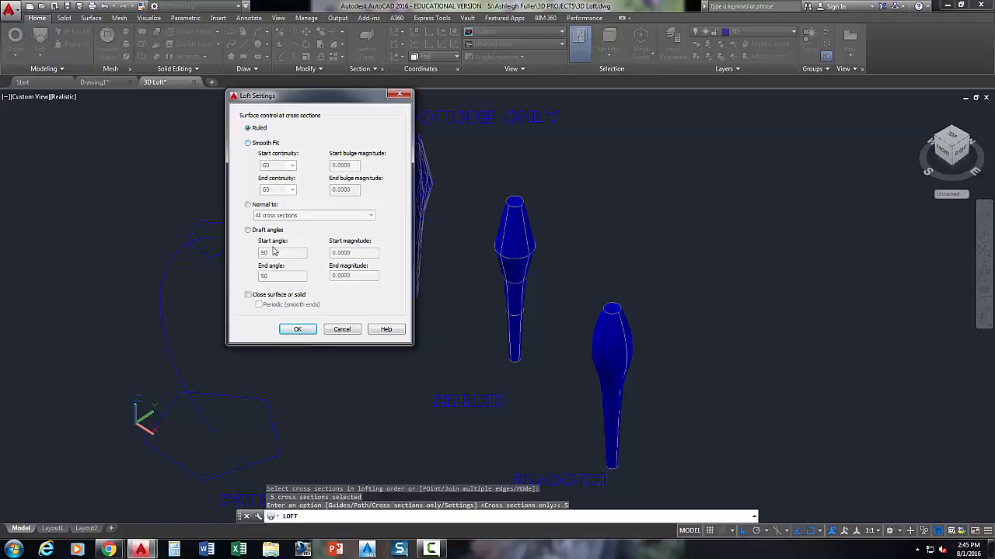
{"action": "left_click", "coordinate": [298, 329]}
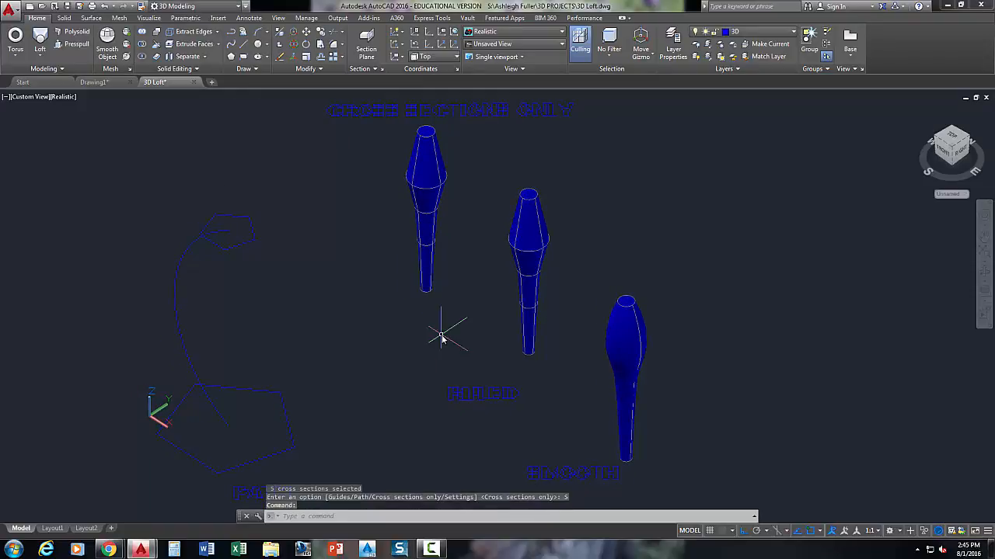
Examine the large lower pentagon and the small upper pentagon of the path example.
{"action": "scroll", "coordinate": [406, 347], "scroll_direction": "down", "scroll_amount": 2}
{"action": "middle_click_drag", "start_coordinate": [406, 348], "coordinate": [440, 322]}
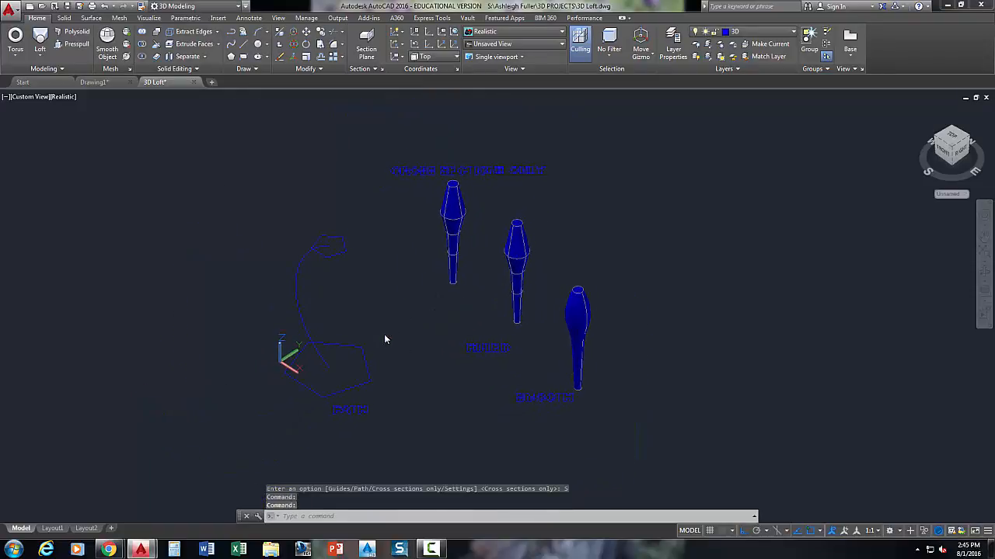
{"action": "middle_click_drag", "start_coordinate": [384, 337], "coordinate": [373, 300]}
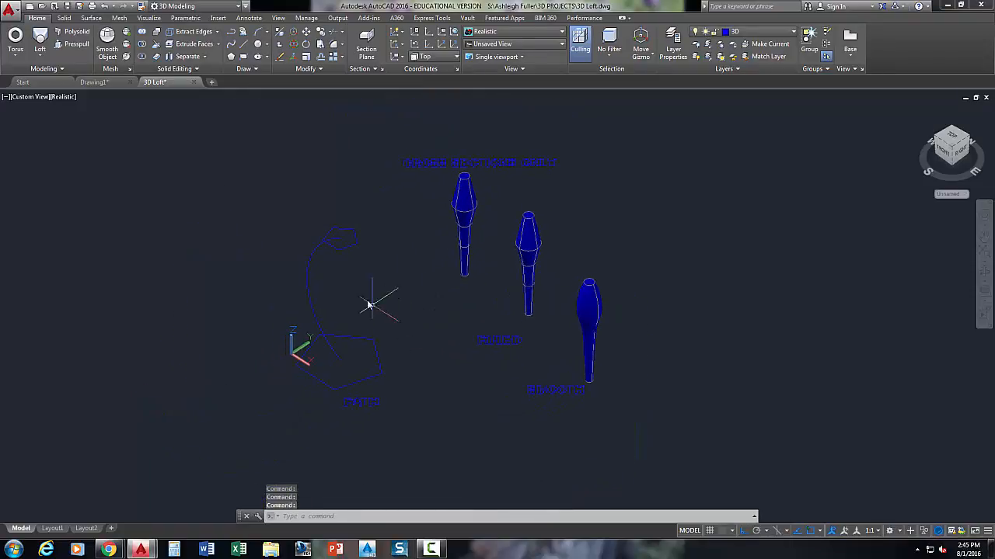
{"action": "left_click", "coordinate": [351, 340]}
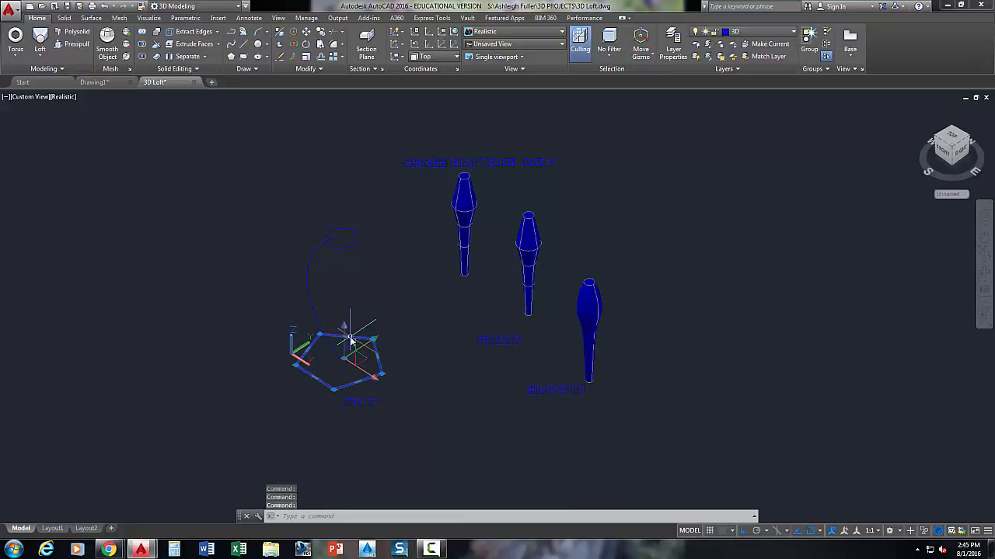
{"action": "key", "text": "Escape"}
{"action": "key", "text": "Escape"}
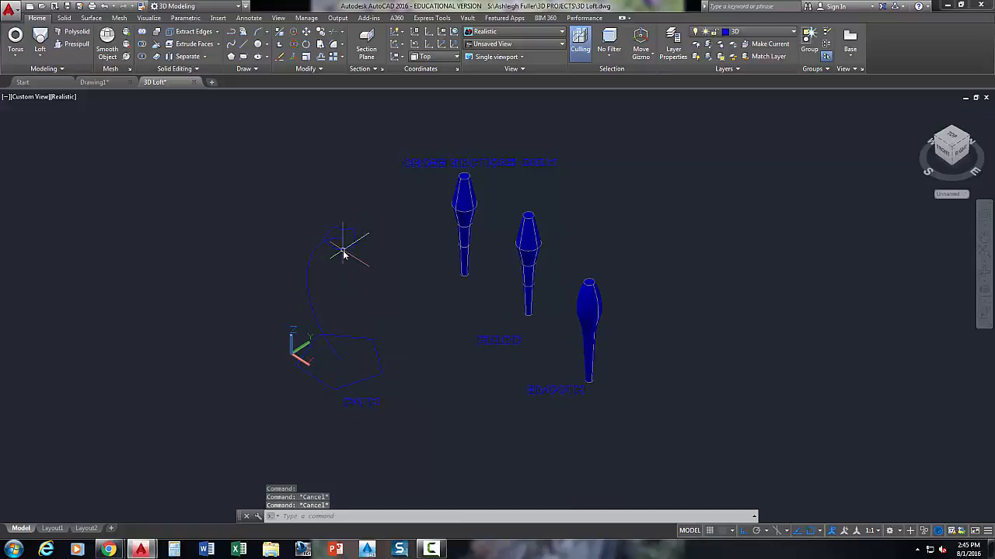
{"action": "left_click", "coordinate": [341, 249]}
{"action": "key", "text": "Escape"}
{"action": "key", "text": "Escape"}
Loft a solid from the large lower pentagon to the small upper pentagon along the curved path.
{"action": "left_click", "coordinate": [40, 38]}
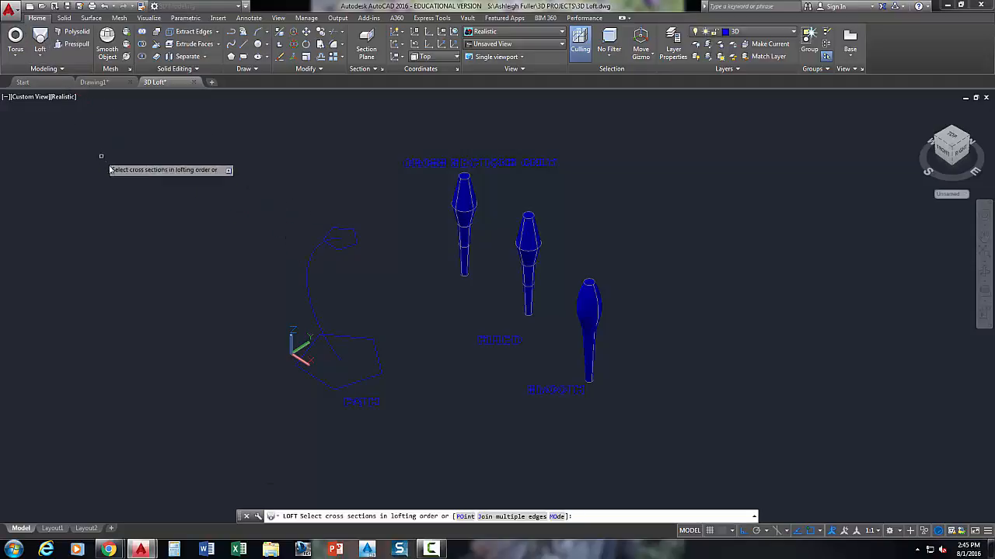
{"action": "left_click", "coordinate": [339, 338]}
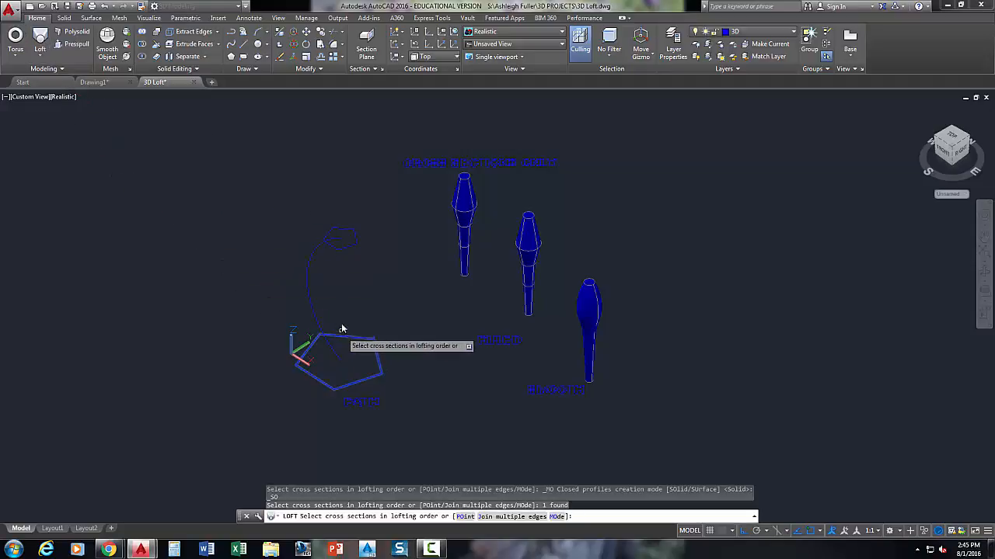
{"action": "left_click", "coordinate": [350, 250]}
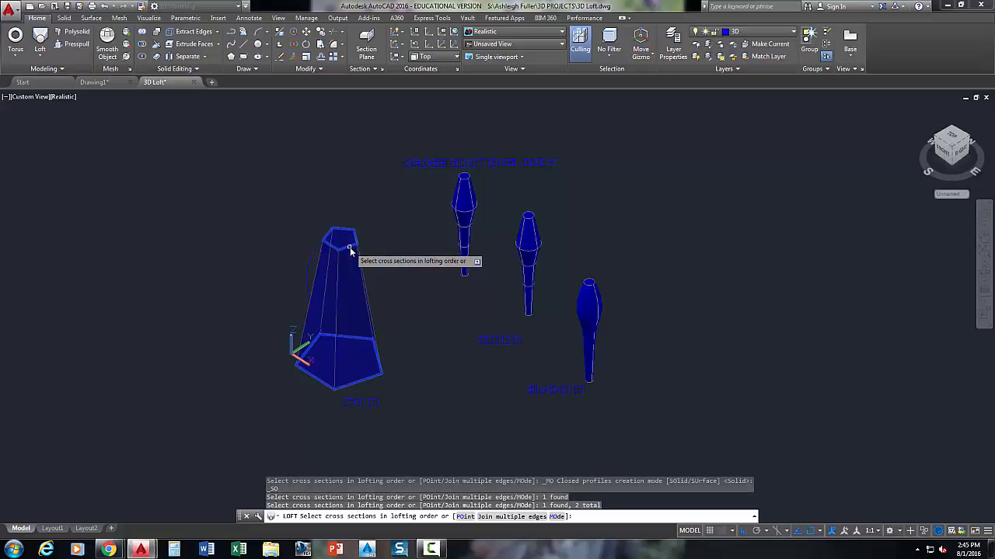
{"action": "key", "text": "Return"}
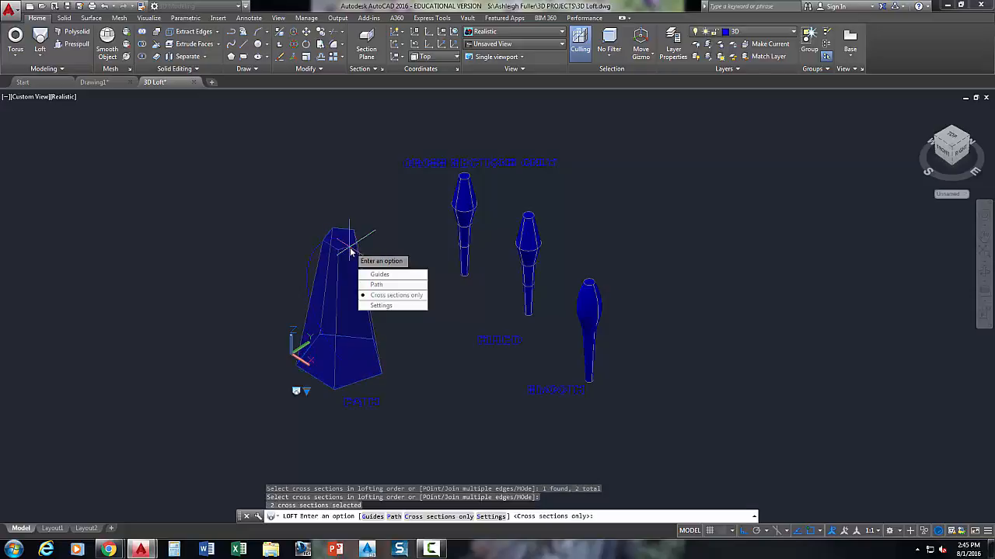
{"action": "left_click", "coordinate": [391, 286]}
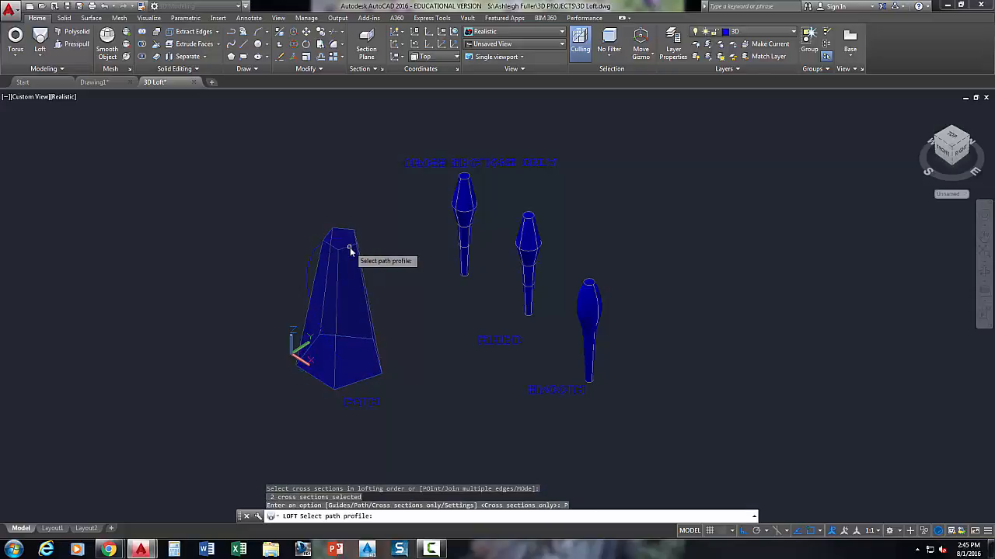
{"action": "left_click", "coordinate": [308, 271]}
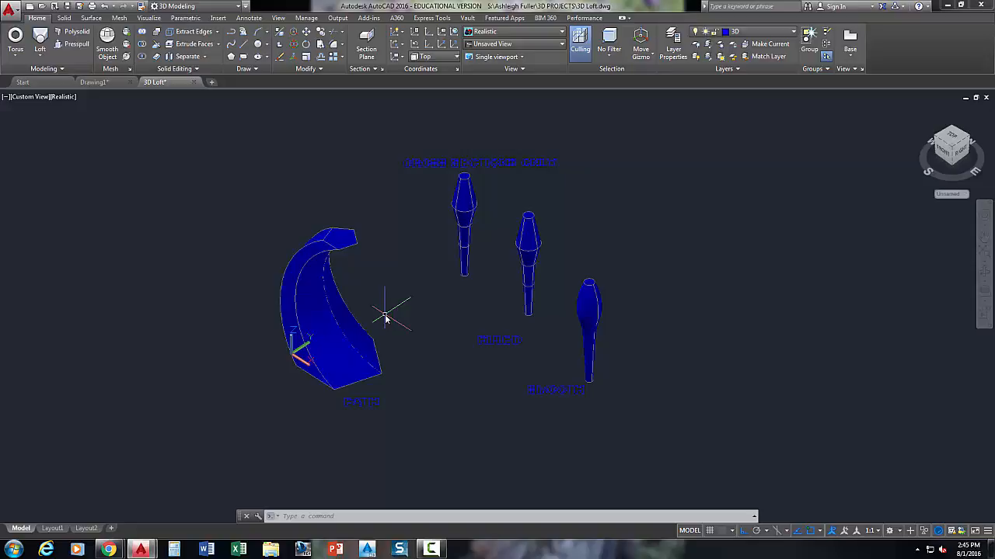
{"action": "middle_click_drag", "start_coordinate": [381, 312], "coordinate": [351, 313]}
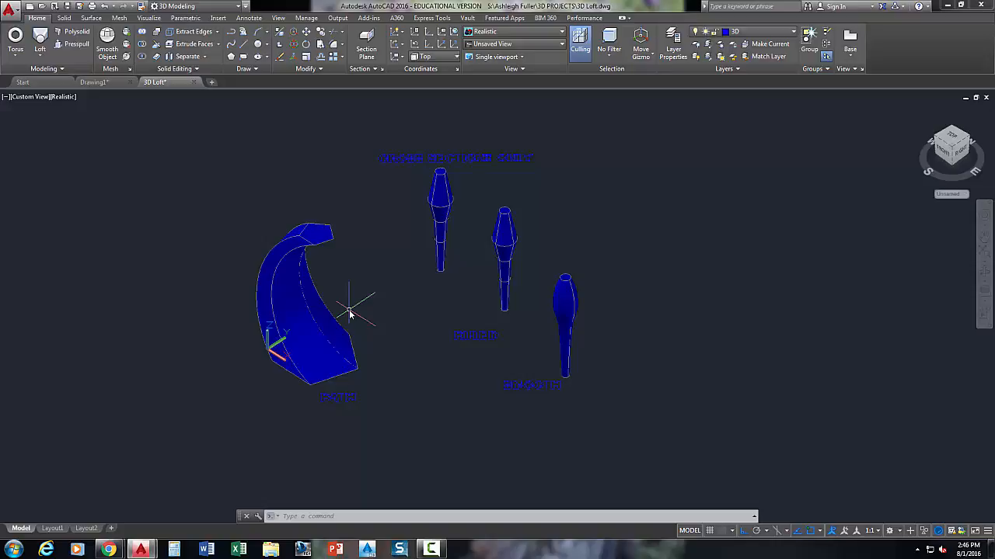
{"action": "middle_click_drag", "start_coordinate": [348, 311], "coordinate": [337, 311]}
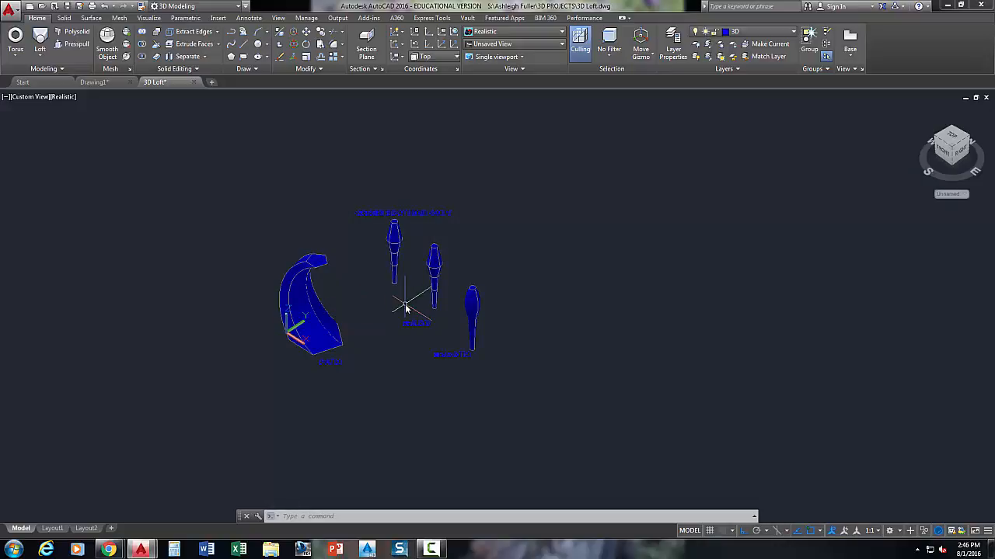
{"action": "middle_click_drag", "start_coordinate": [408, 304], "coordinate": [245, 274]}
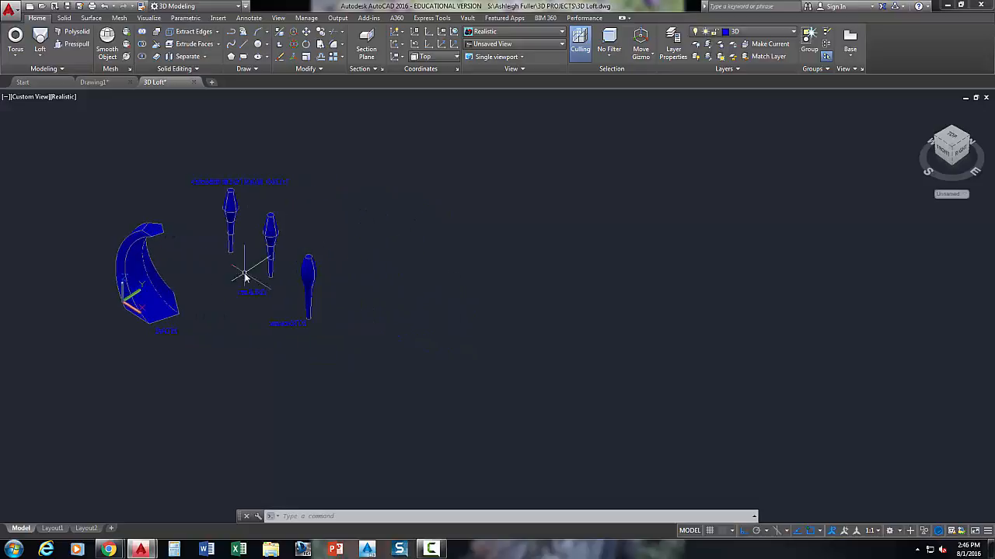
{"action": "scroll", "coordinate": [350, 285], "scroll_direction": "down", "scroll_amount": 2}
{"action": "middle_click_drag", "start_coordinate": [470, 301], "coordinate": [505, 302]}
{"action": "scroll", "coordinate": [241, 303], "scroll_direction": "up", "scroll_amount": 6}
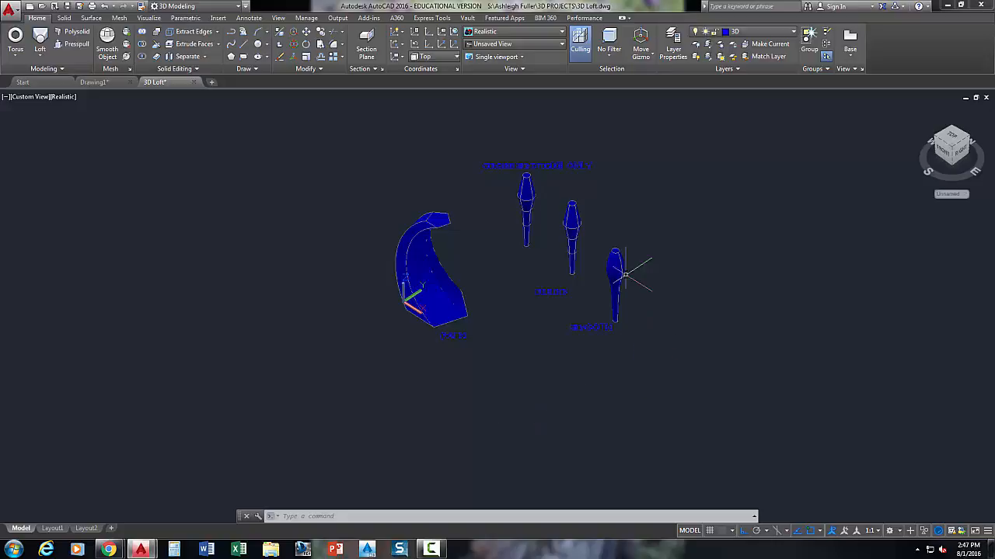
{"action": "middle_click_drag", "start_coordinate": [681, 262], "coordinate": [502, 265]}
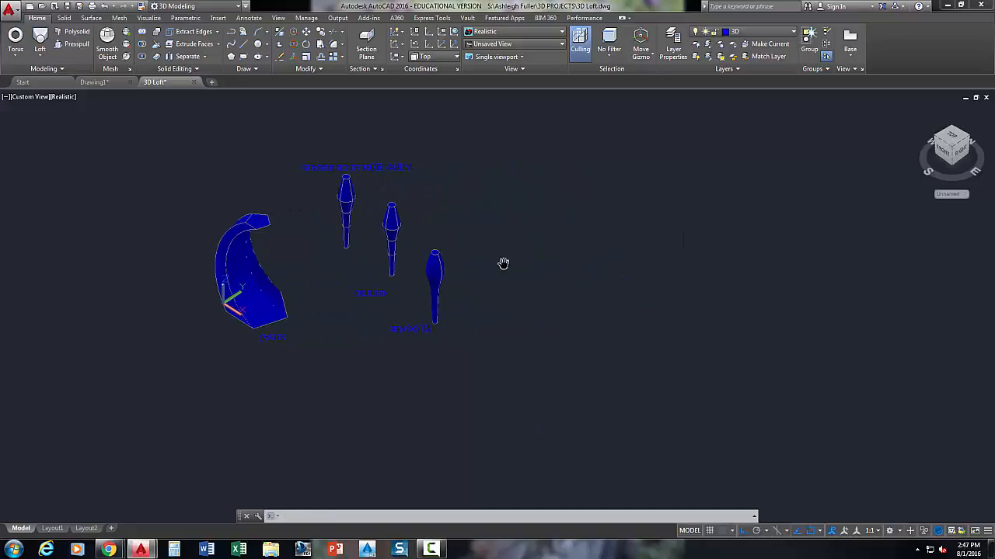
{"action": "scroll", "coordinate": [598, 272], "scroll_direction": "down", "scroll_amount": 2}
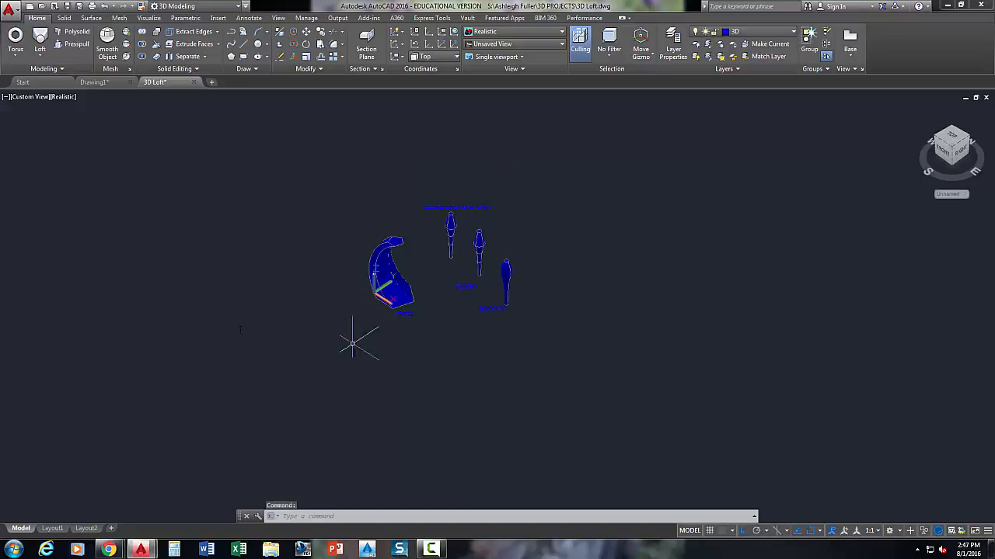
{"action": "scroll", "coordinate": [740, 317], "scroll_direction": "down", "scroll_amount": 3}
{"action": "middle_click_drag", "start_coordinate": [704, 313], "coordinate": [266, 307]}
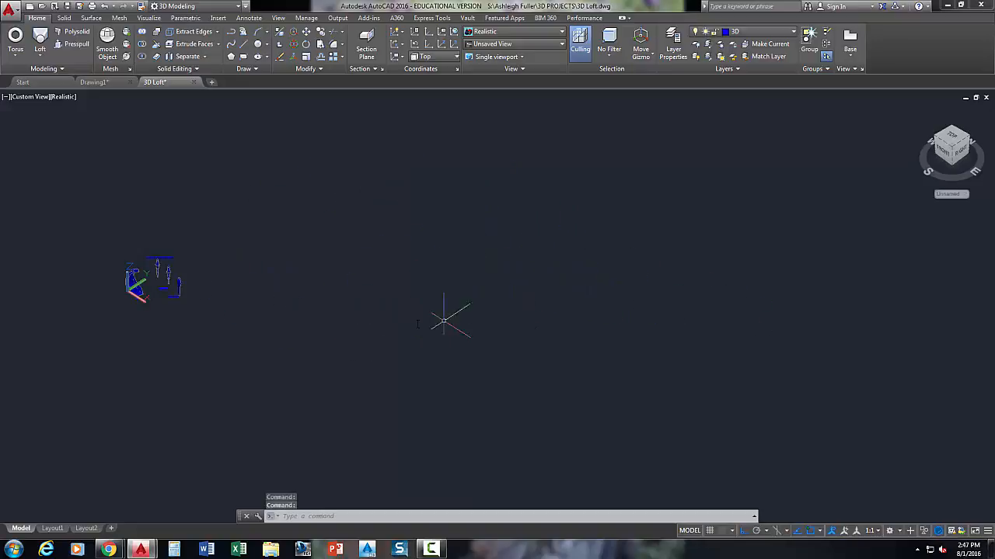
{"action": "scroll", "coordinate": [95, 277], "scroll_direction": "up", "scroll_amount": 4}
{"action": "scroll", "coordinate": [94, 277], "scroll_direction": "up", "scroll_amount": 2}
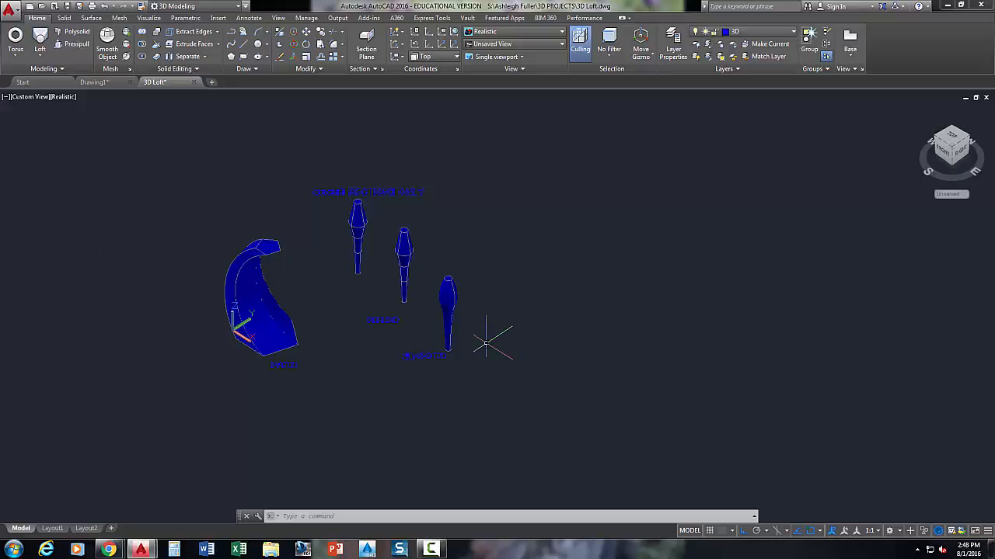
Examine the fuselage, wing and propeller cross sections of the airplane example beyond the finished loft examples.
{"action": "scroll", "coordinate": [498, 341], "scroll_direction": "down", "scroll_amount": 3}
{"action": "middle_click_drag", "start_coordinate": [518, 337], "coordinate": [363, 306]}
{"action": "middle_click_drag", "start_coordinate": [583, 332], "coordinate": [191, 337]}
{"action": "scroll", "coordinate": [488, 302], "scroll_direction": "down", "scroll_amount": 6}
{"action": "middle_click_drag", "start_coordinate": [445, 332], "coordinate": [197, 294]}
{"action": "scroll", "coordinate": [235, 296], "scroll_direction": "down", "scroll_amount": 2}
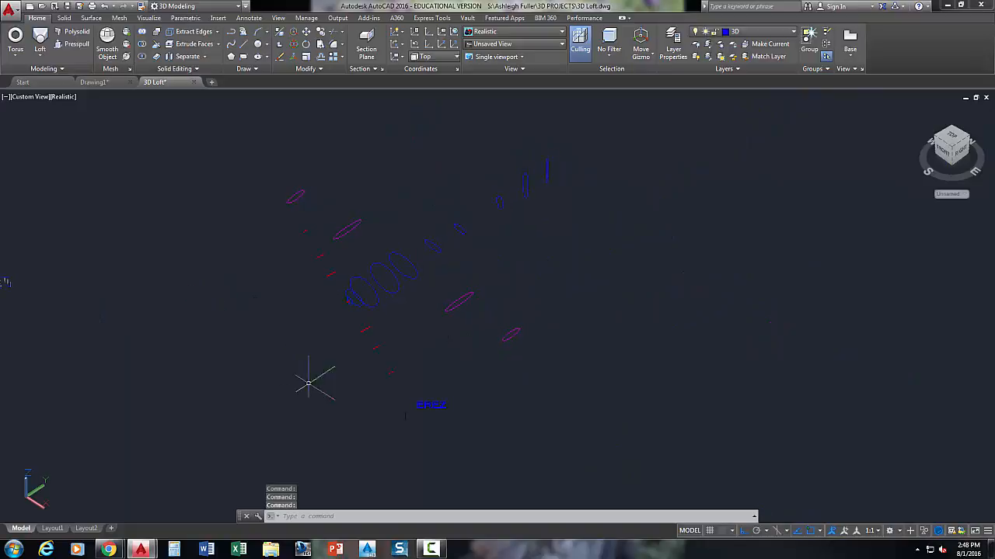
{"action": "scroll", "coordinate": [438, 414], "scroll_direction": "up", "scroll_amount": 2}
{"action": "middle_click_drag", "start_coordinate": [241, 344], "coordinate": [236, 365]}
{"action": "middle_click_drag", "start_coordinate": [250, 301], "coordinate": [214, 336]}
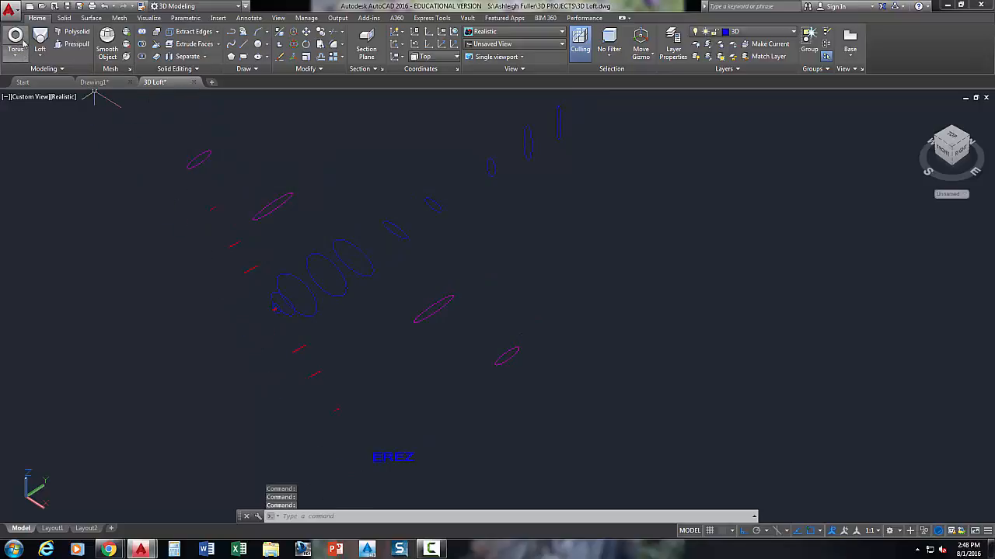
Start a solid loft and select the first six blue fuselage cross sections in order, beginning at the tail end.
{"action": "left_click", "coordinate": [39, 39]}
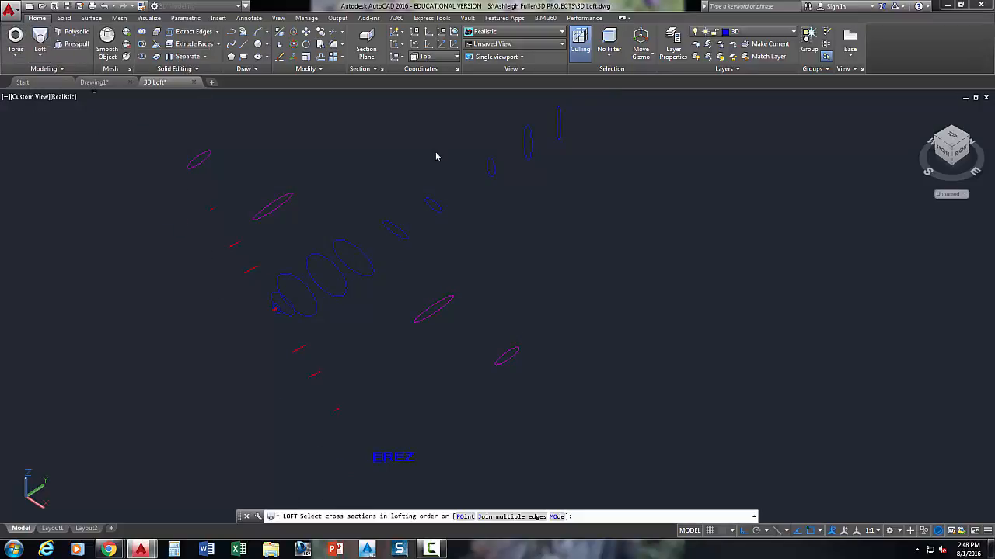
{"action": "left_click", "coordinate": [557, 126]}
{"action": "left_click", "coordinate": [534, 141]}
{"action": "left_click", "coordinate": [519, 159]}
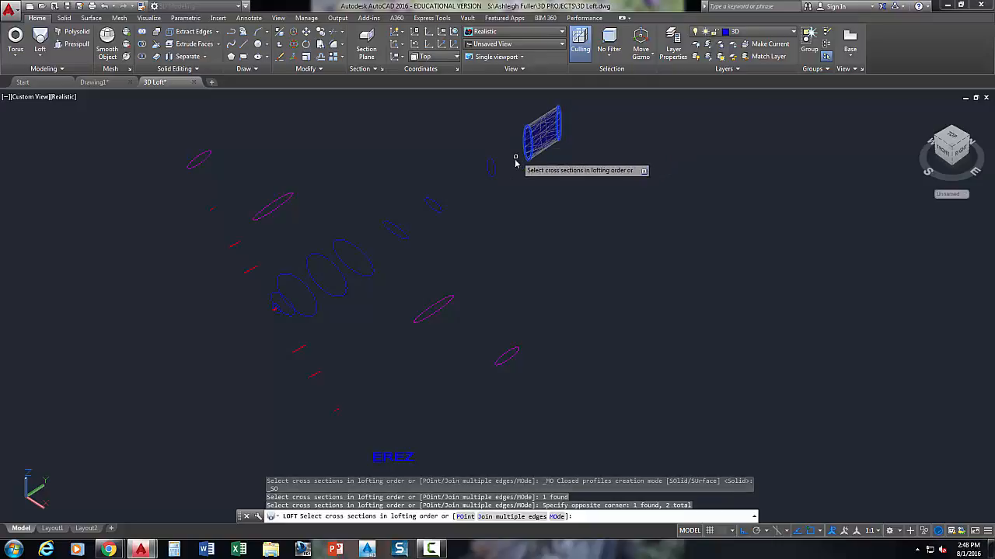
{"action": "left_click", "coordinate": [497, 166]}
{"action": "left_click", "coordinate": [487, 170]}
{"action": "left_click", "coordinate": [457, 196]}
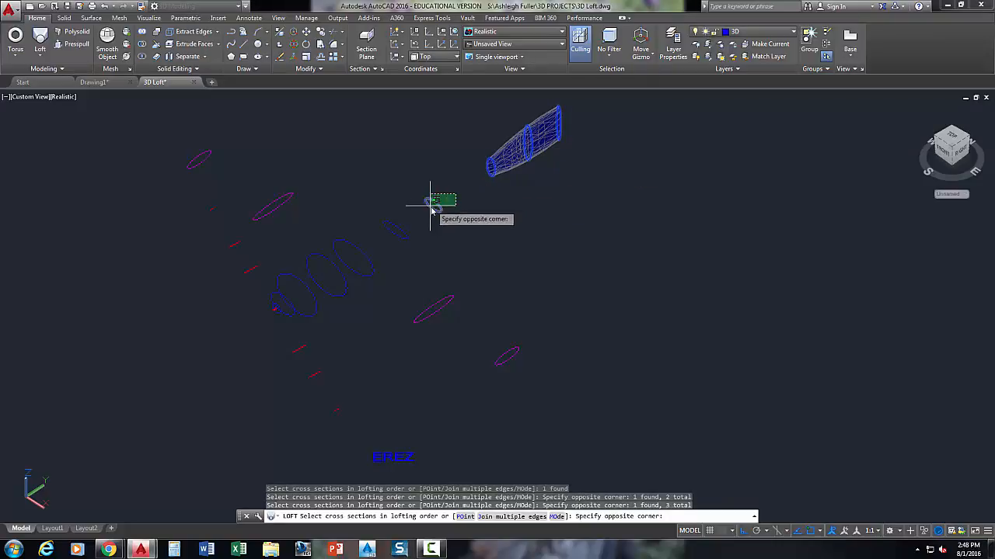
{"action": "left_click", "coordinate": [426, 209]}
{"action": "left_click", "coordinate": [406, 225]}
{"action": "left_click", "coordinate": [342, 259]}
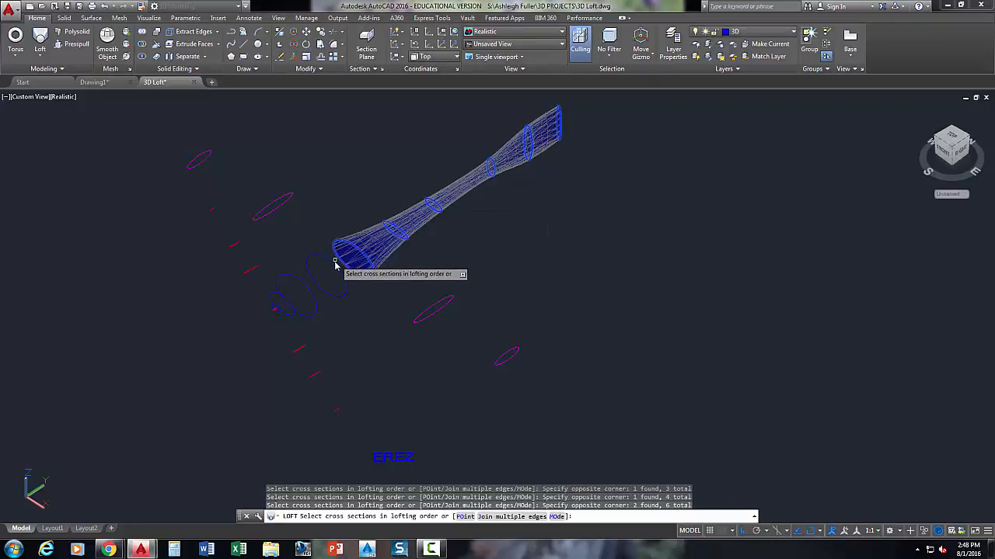
Add the remaining five fuselage cross sections to the loft in order, ending with the smallest circle at the nose.
{"action": "left_click", "coordinate": [334, 268]}
{"action": "left_click", "coordinate": [294, 284]}
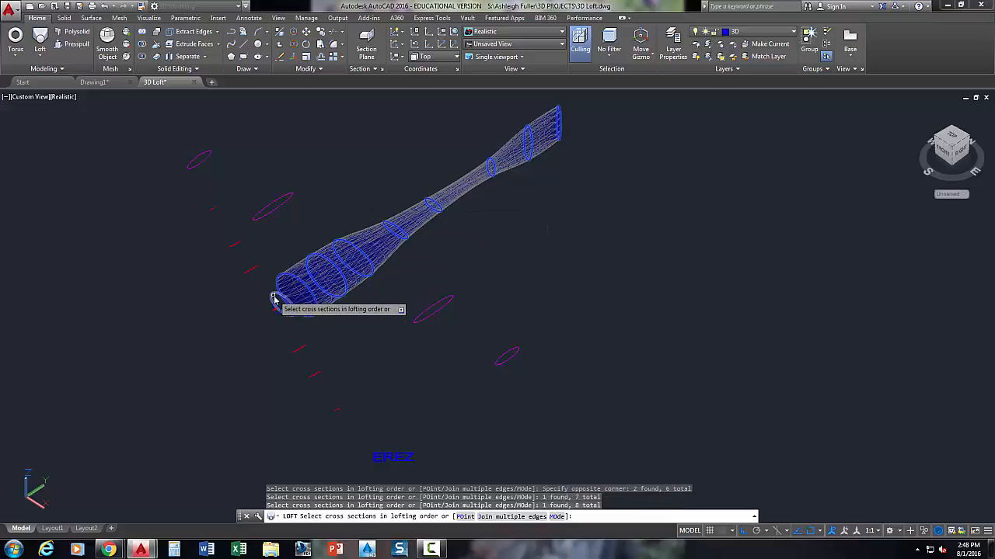
{"action": "left_click", "coordinate": [273, 296]}
{"action": "left_click", "coordinate": [272, 293]}
{"action": "scroll", "coordinate": [280, 292], "scroll_direction": "up", "scroll_amount": 5}
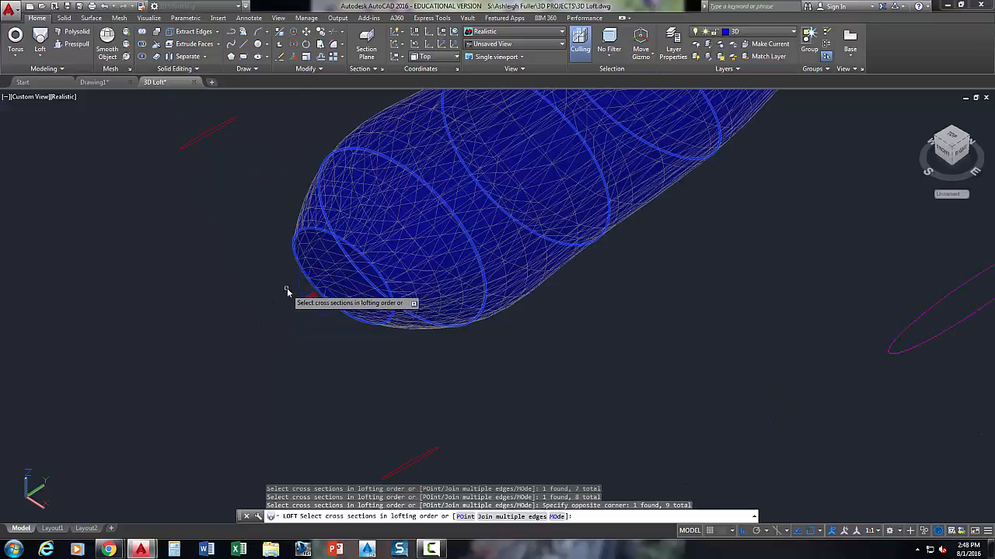
{"action": "left_click", "coordinate": [299, 289]}
{"action": "scroll", "coordinate": [299, 292], "scroll_direction": "up", "scroll_amount": 5}
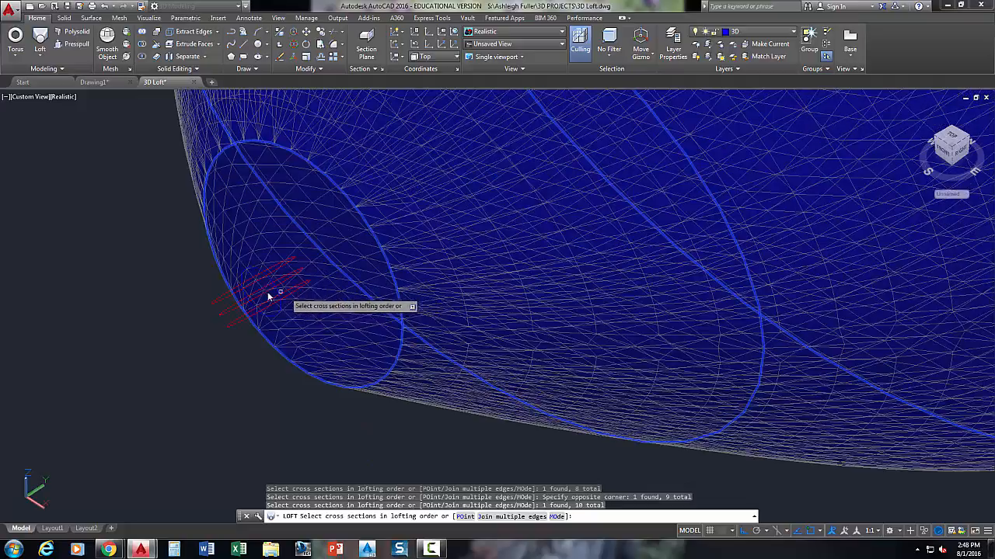
{"action": "left_click", "coordinate": [277, 284]}
{"action": "scroll", "coordinate": [230, 371], "scroll_direction": "down", "scroll_amount": 5}
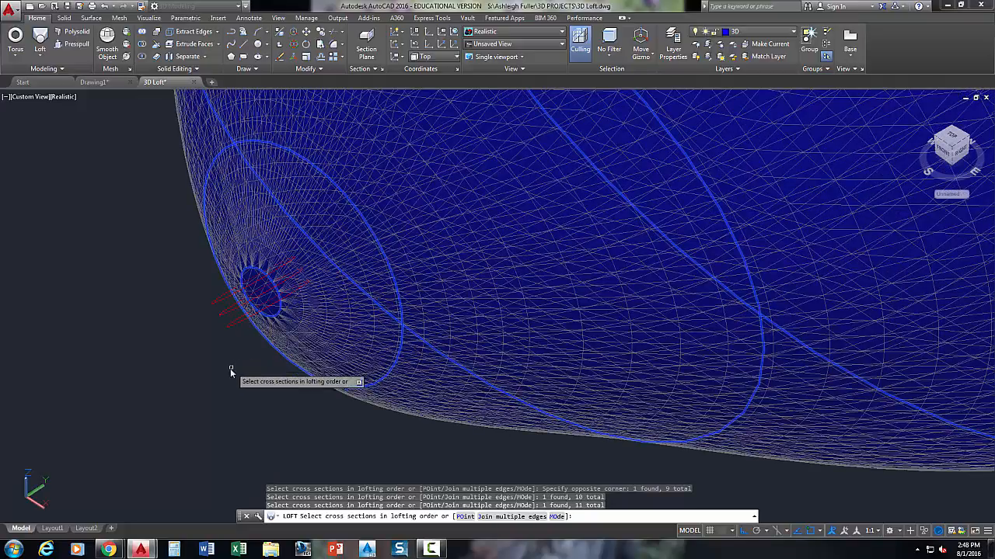
{"action": "scroll", "coordinate": [230, 371], "scroll_direction": "down", "scroll_amount": 5}
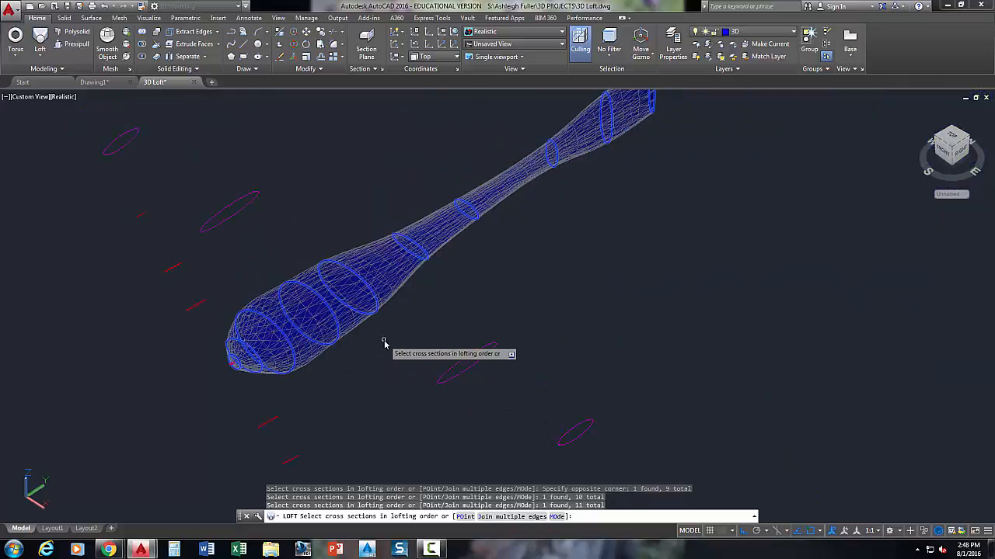
Create the fuselage solid with the loft settings' surface control at cross sections kept on Smooth Fit.
{"action": "key", "text": "Return"}
{"action": "key", "text": "Down"}
{"action": "key", "text": "Down"}
{"action": "key", "text": "Down"}
{"action": "key", "text": "Down"}
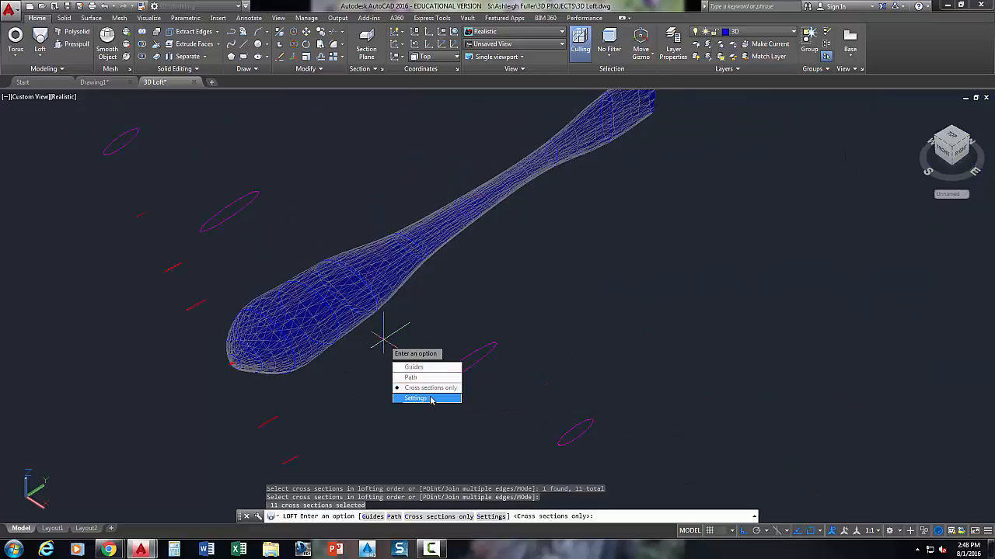
{"action": "key", "text": "Return"}
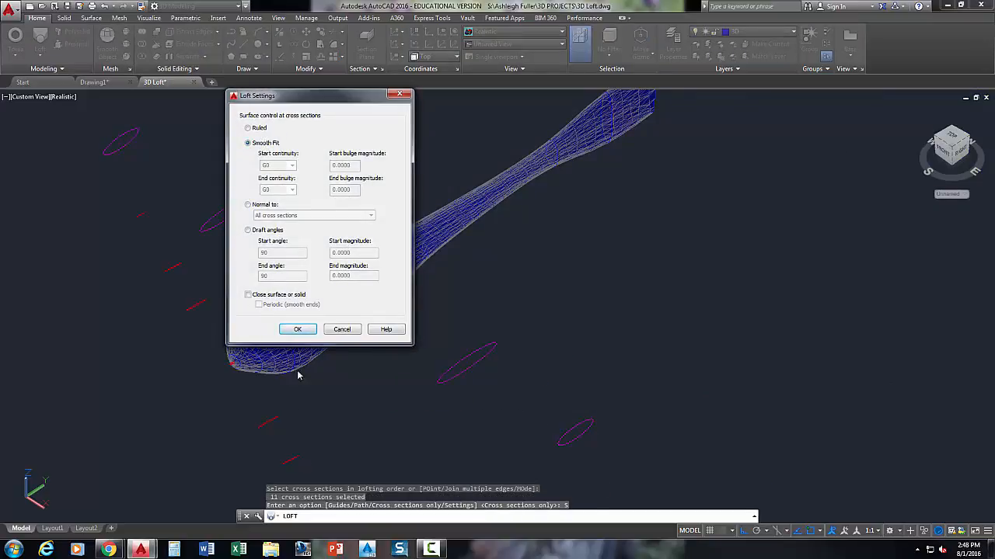
{"action": "left_click", "coordinate": [298, 329]}
{"action": "scroll", "coordinate": [460, 307], "scroll_direction": "down", "scroll_amount": 2}
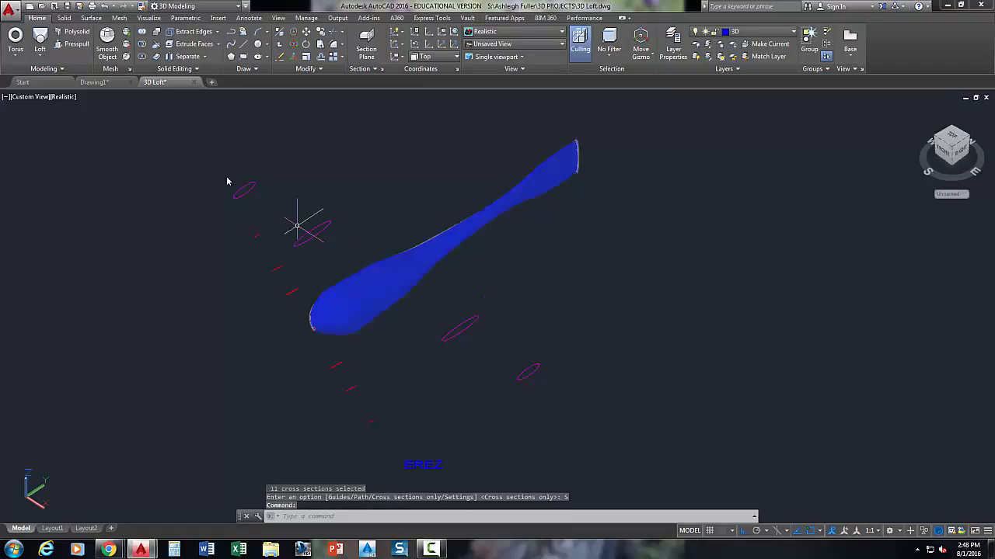
Loft the wing as a solid through the four magenta cross sections from one wingtip to the other, using cross sections only.
{"action": "left_click", "coordinate": [40, 39]}
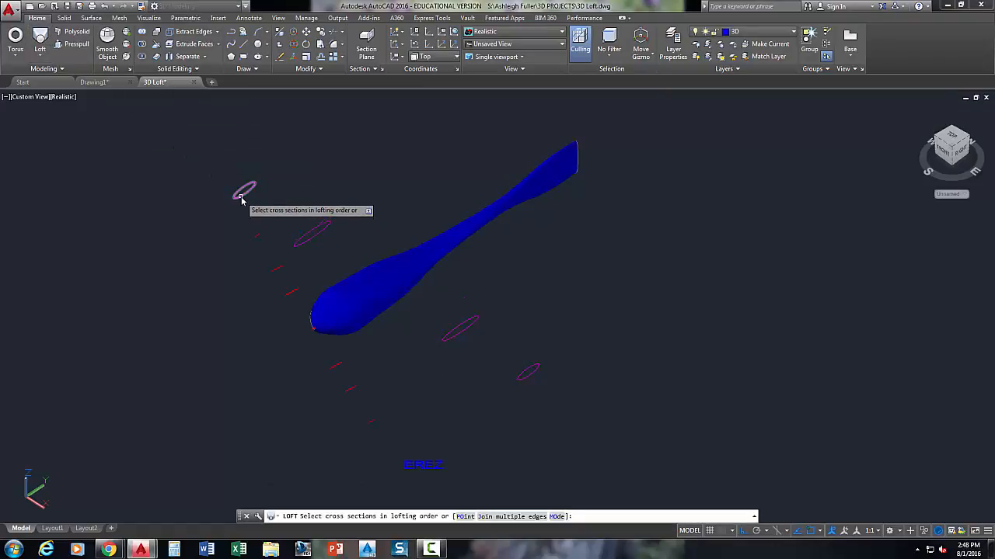
{"action": "left_click", "coordinate": [243, 192]}
{"action": "left_click", "coordinate": [313, 234]}
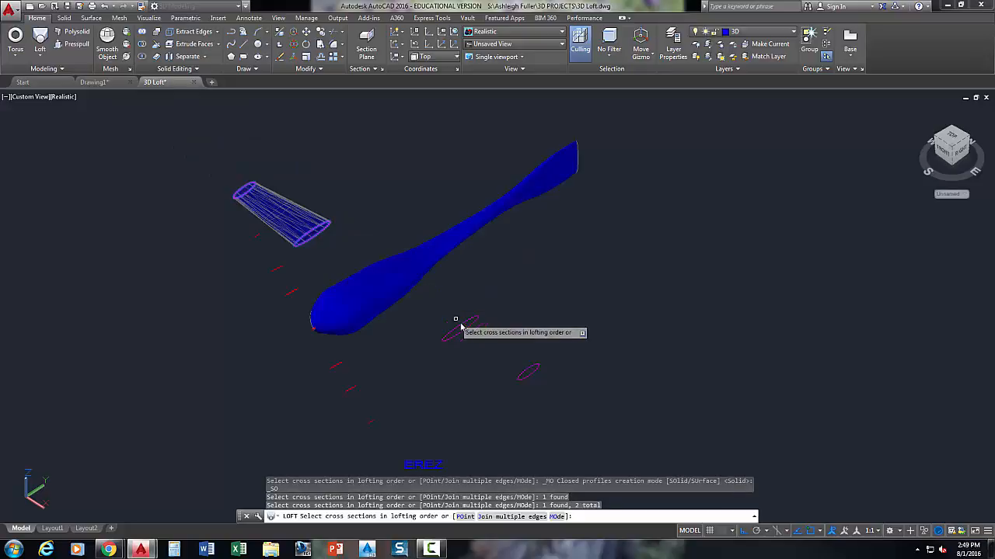
{"action": "left_click", "coordinate": [457, 328]}
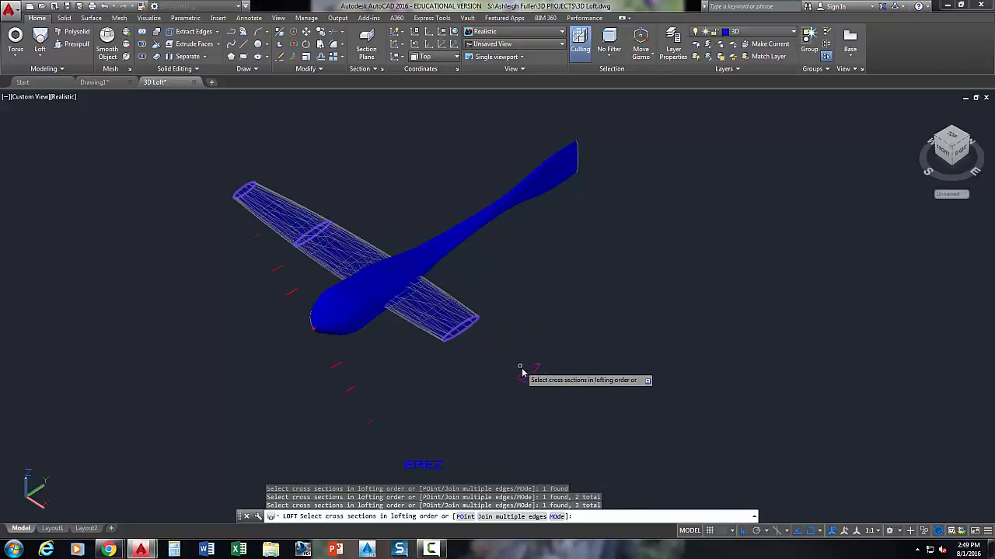
{"action": "left_click", "coordinate": [524, 373]}
{"action": "key", "text": "Return"}
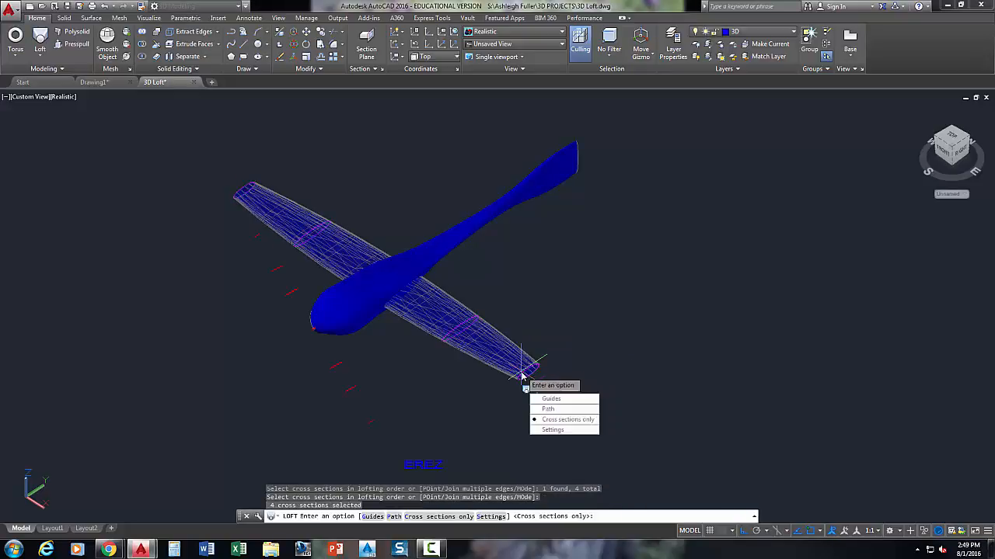
{"action": "key", "text": "Return"}
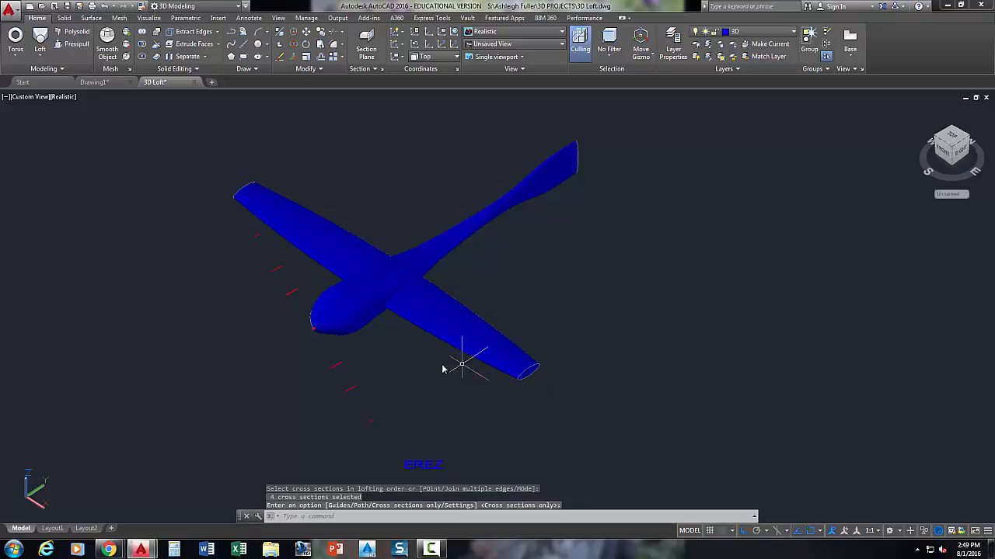
Start a solid loft and select the first six red propeller cross sections in order, from the lower blade tip up to the hub.
{"action": "key", "text": "Return"}
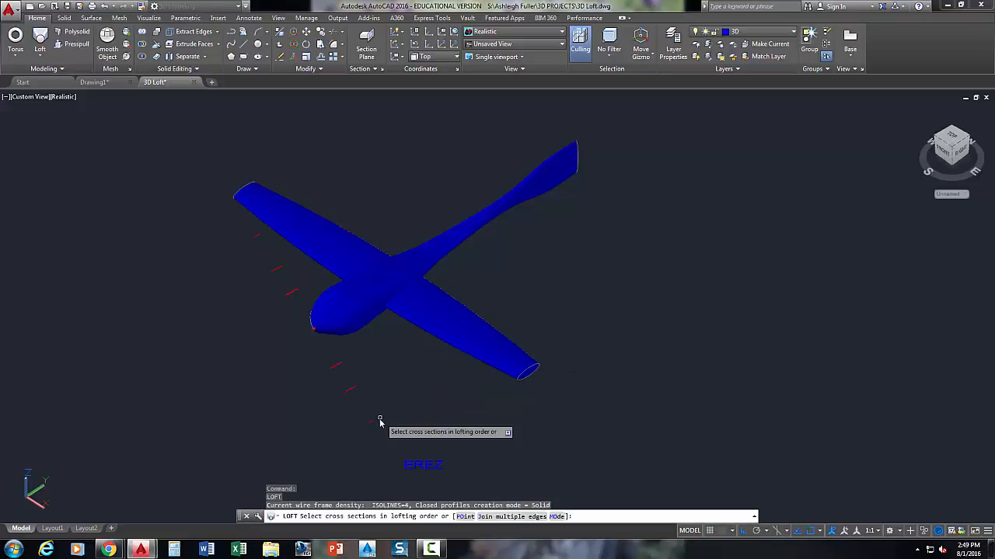
{"action": "left_click", "coordinate": [362, 398]}
{"action": "left_click", "coordinate": [352, 389]}
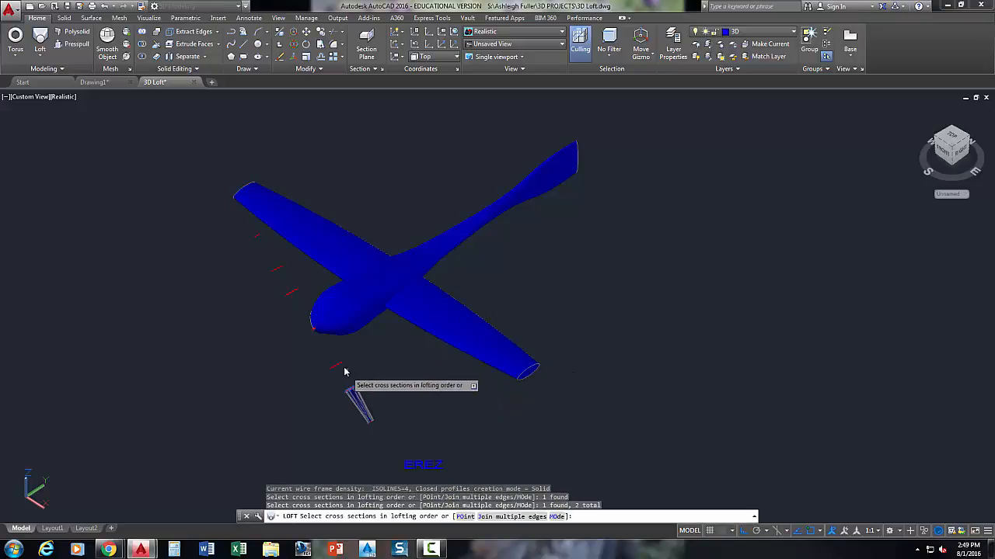
{"action": "left_click", "coordinate": [337, 363]}
{"action": "scroll", "coordinate": [307, 353], "scroll_direction": "up", "scroll_amount": 8}
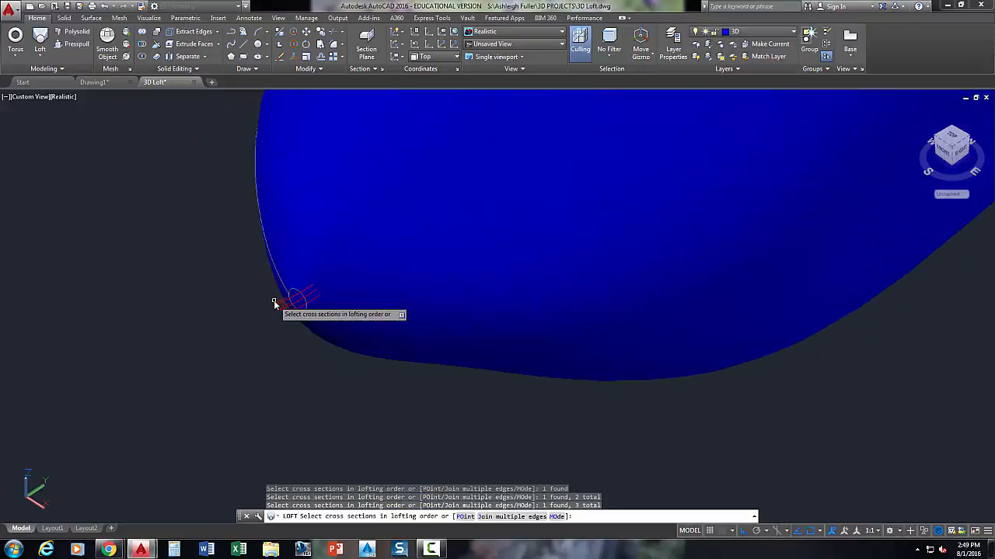
{"action": "left_click", "coordinate": [287, 319]}
{"action": "left_click", "coordinate": [286, 317]}
{"action": "left_click", "coordinate": [282, 310]}
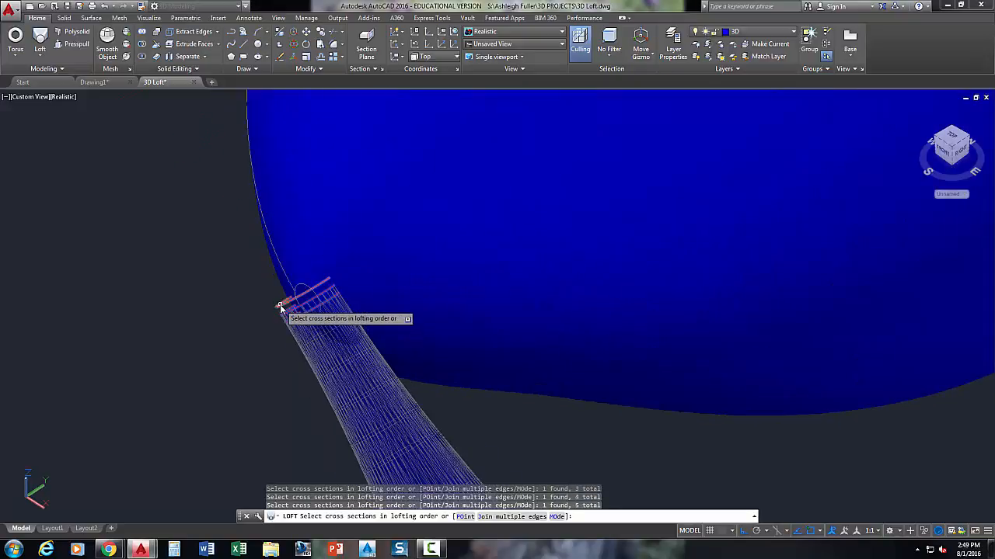
Add the remaining three propeller cross sections up to the upper blade tip and create the propeller solid.
{"action": "scroll", "coordinate": [200, 300], "scroll_direction": "down", "scroll_amount": 6}
{"action": "left_click", "coordinate": [270, 289]}
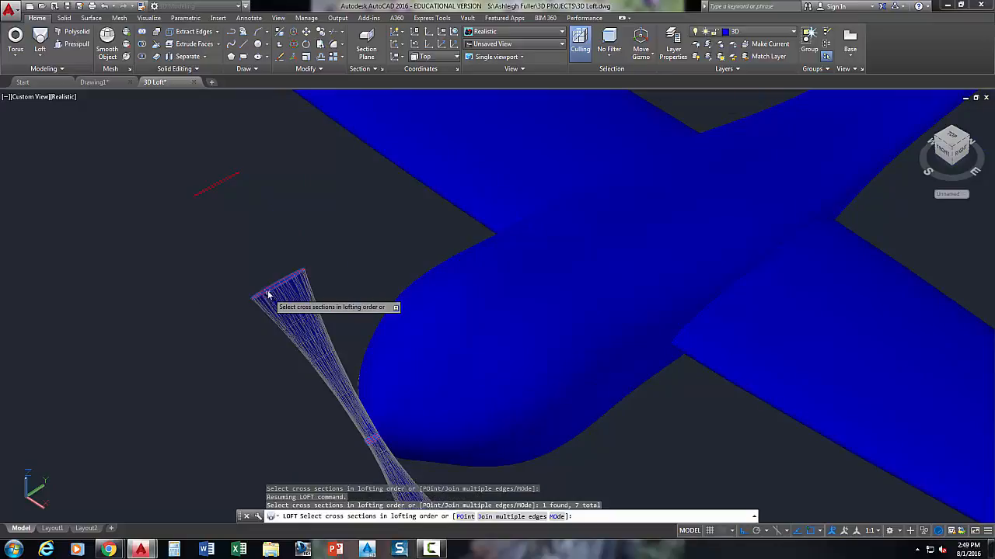
{"action": "left_click", "coordinate": [218, 182]}
{"action": "scroll", "coordinate": [228, 275], "scroll_direction": "down", "scroll_amount": 4}
{"action": "scroll", "coordinate": [271, 262], "scroll_direction": "up", "scroll_amount": 3}
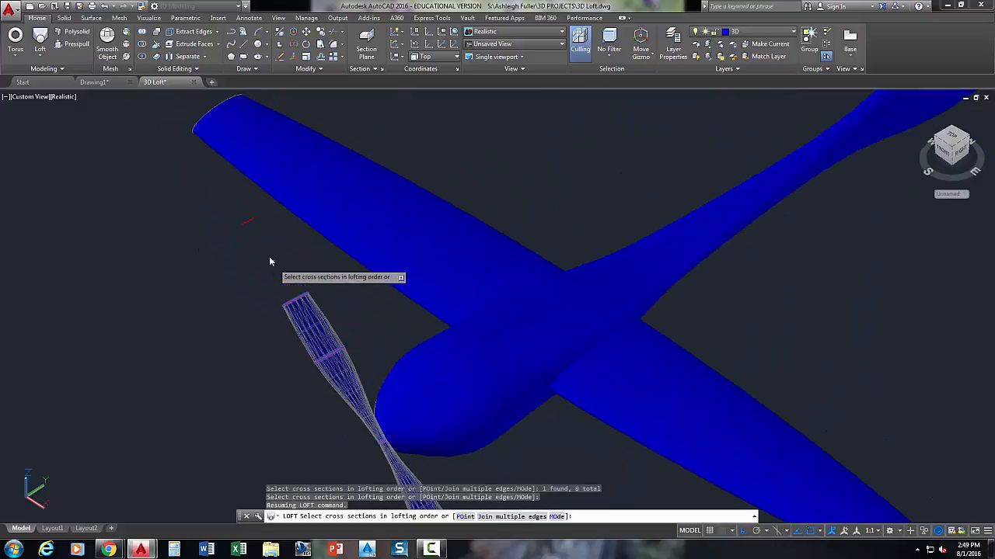
{"action": "left_click", "coordinate": [251, 224]}
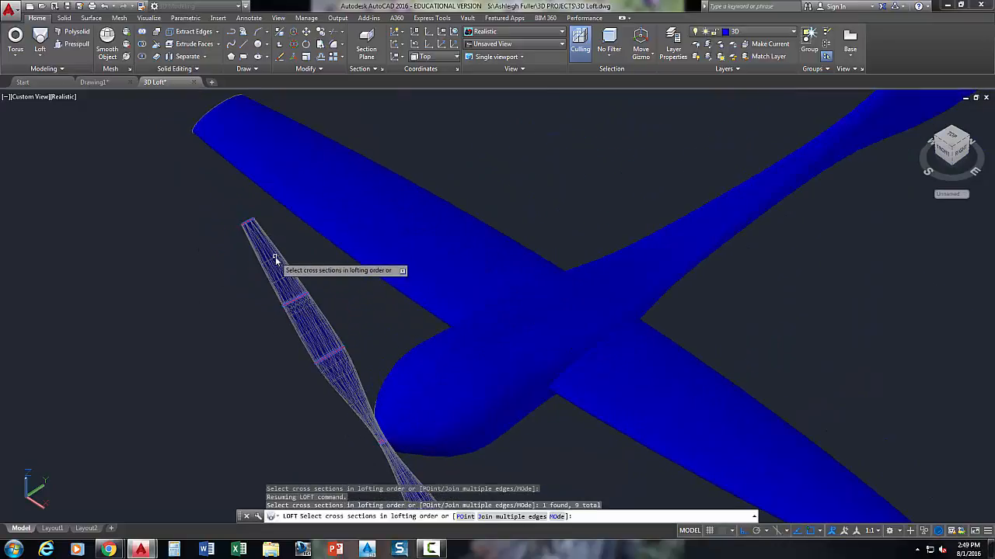
{"action": "right_click", "coordinate": [275, 259]}
{"action": "left_click", "coordinate": [295, 283]}
{"action": "scroll", "coordinate": [265, 272], "scroll_direction": "down", "scroll_amount": 4}
{"action": "key", "text": "Return"}
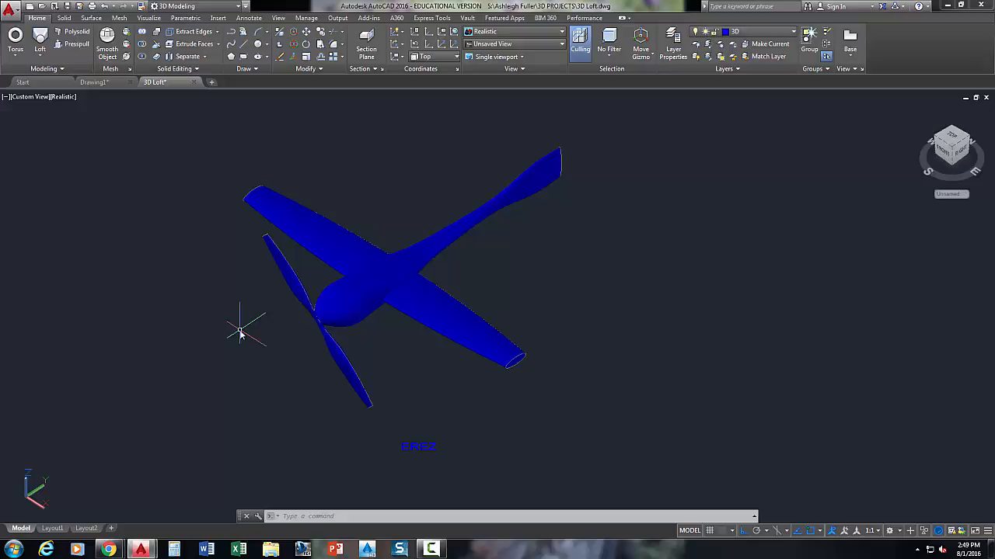
{"action": "left_click", "coordinate": [326, 352]}
{"action": "left_click", "coordinate": [277, 359]}
{"action": "key", "text": "Escape"}
{"action": "key", "text": "Escape"}
{"action": "key", "text": "Escape"}
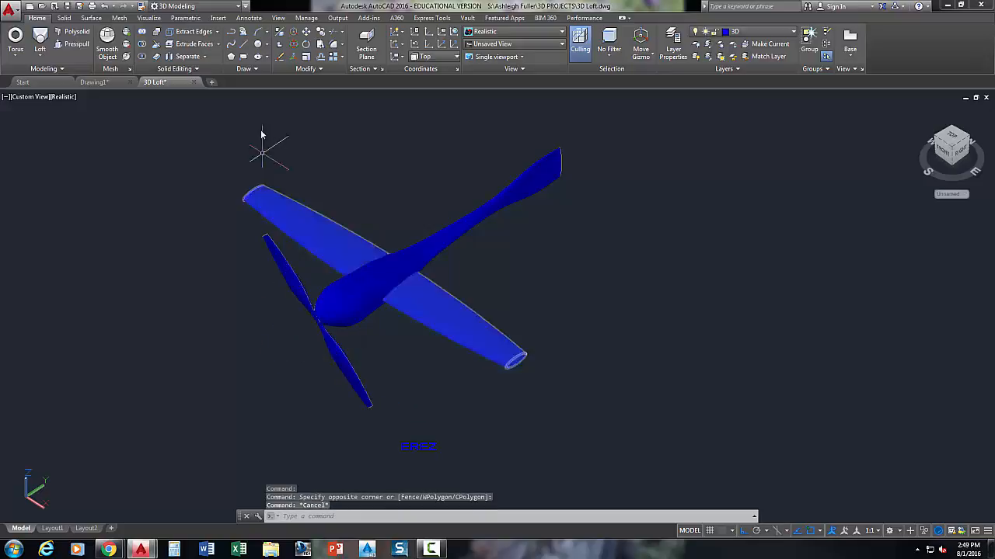
Try to rotate the propeller 60 degrees in 3D about the fuselage's lengthwise axis, using a base point at the nose.
{"action": "left_click", "coordinate": [295, 51]}
{"action": "left_click", "coordinate": [269, 237]}
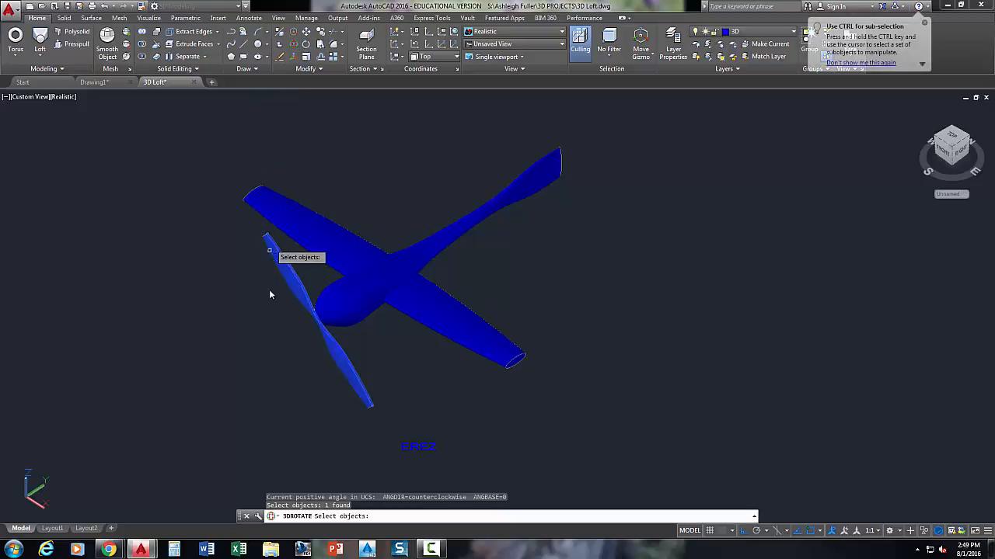
{"action": "key", "text": "Return"}
{"action": "left_click", "coordinate": [315, 321]}
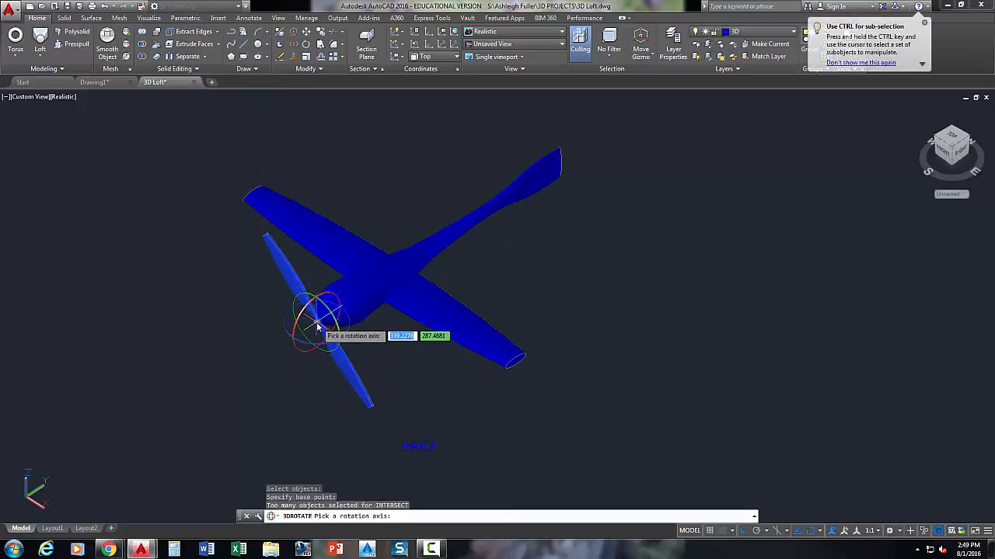
{"action": "left_click", "coordinate": [334, 322]}
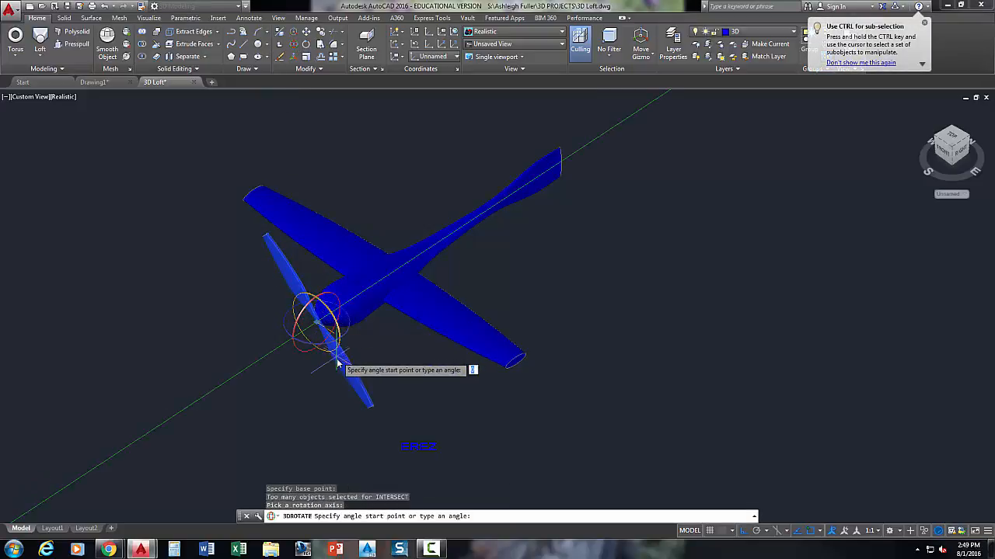
{"action": "key", "text": "F8"}
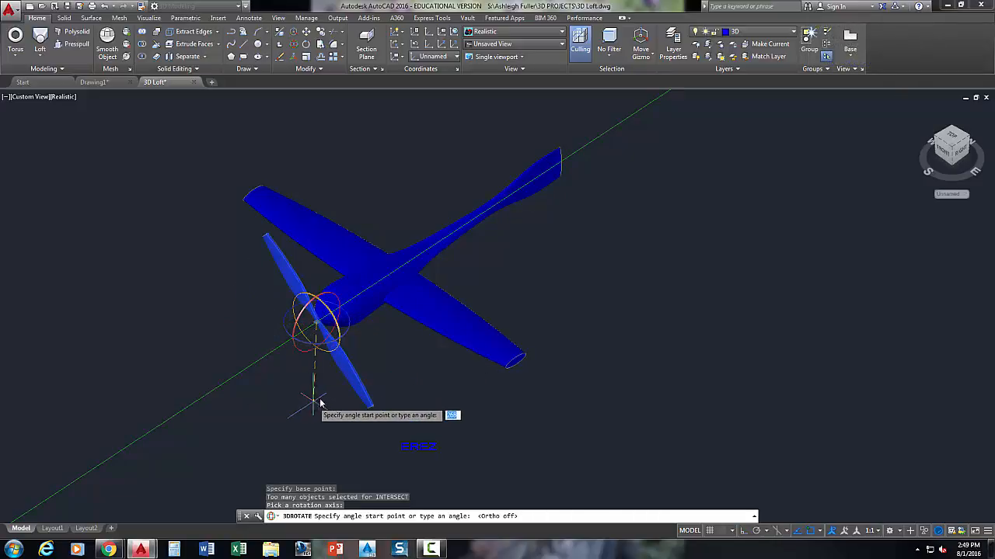
{"action": "key", "text": "F8"}
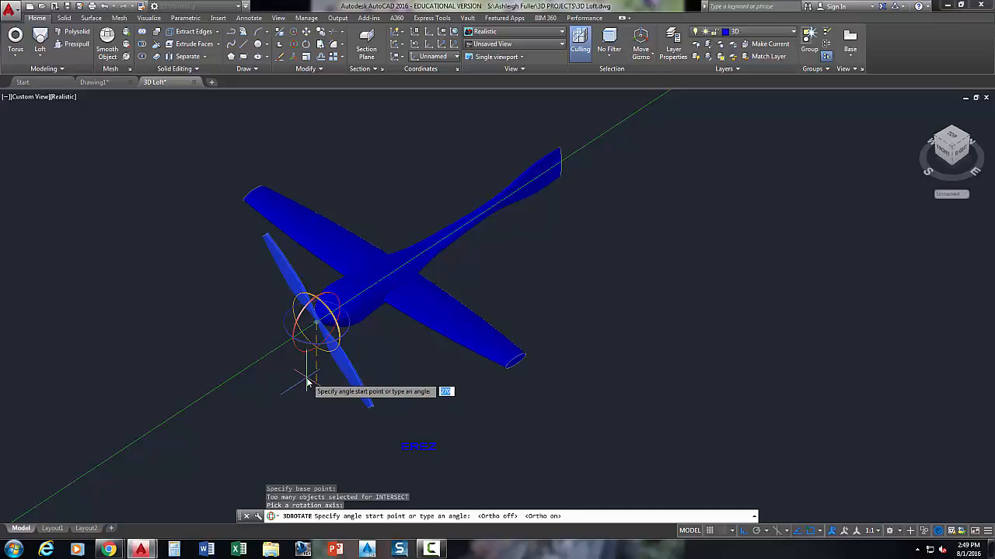
{"action": "key", "text": "Return"}
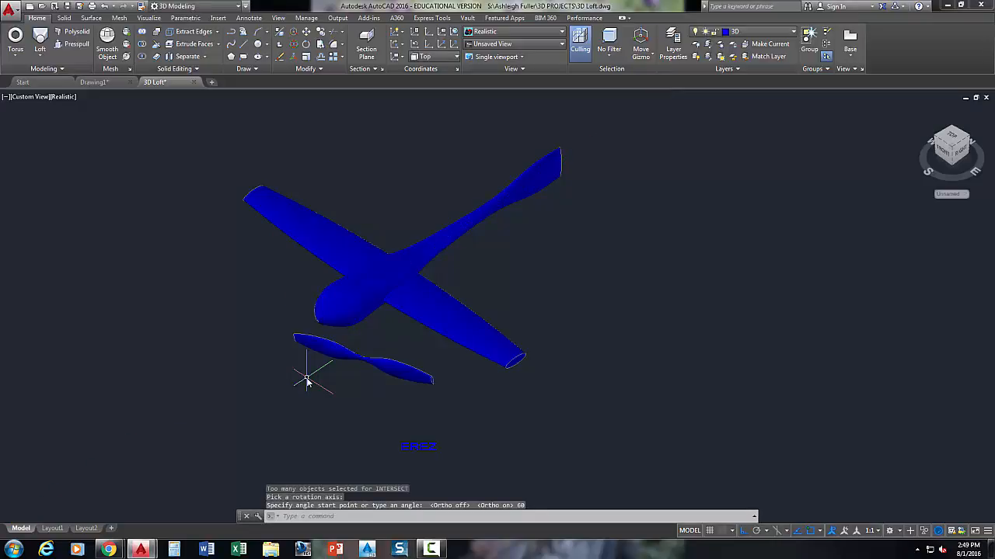
Undo the propeller's 60-degree rotation.
{"action": "key", "text": "Escape"}
{"action": "key", "text": "Escape"}
{"action": "key", "text": "Escape"}
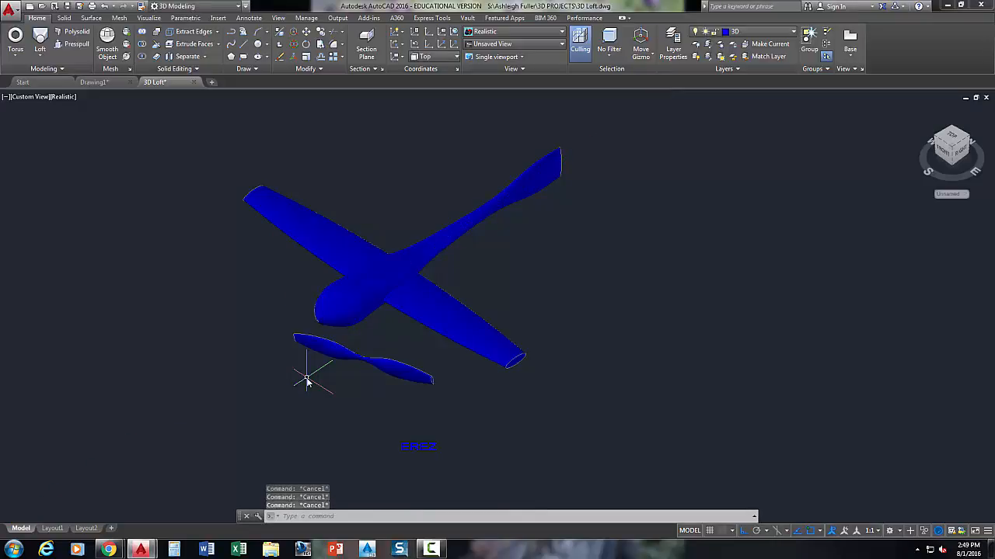
{"action": "key", "text": "Return"}
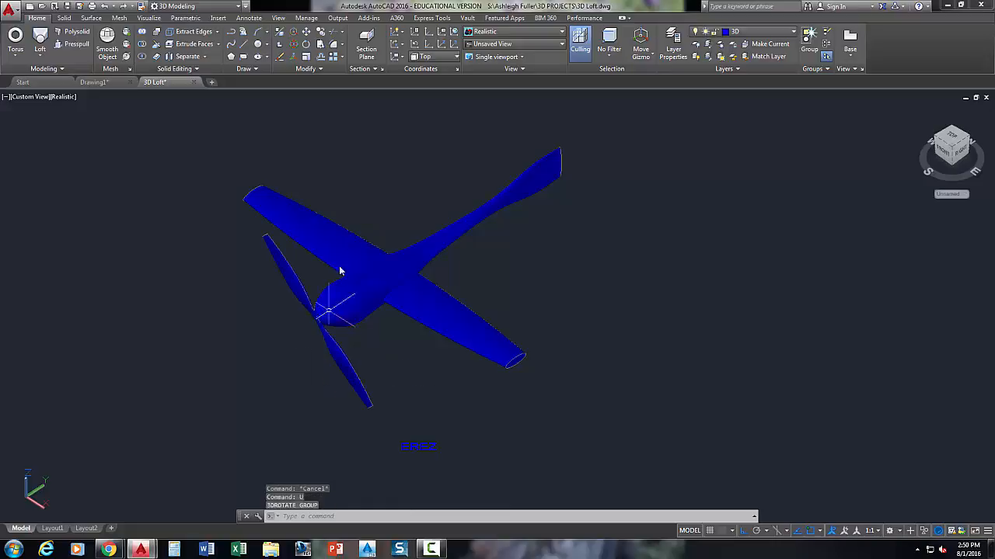
Rotate the propeller 90 degrees in 3D about the fuselage's lengthwise axis, with the base point at its hub.
{"action": "left_click", "coordinate": [295, 46]}
{"action": "left_click", "coordinate": [278, 257]}
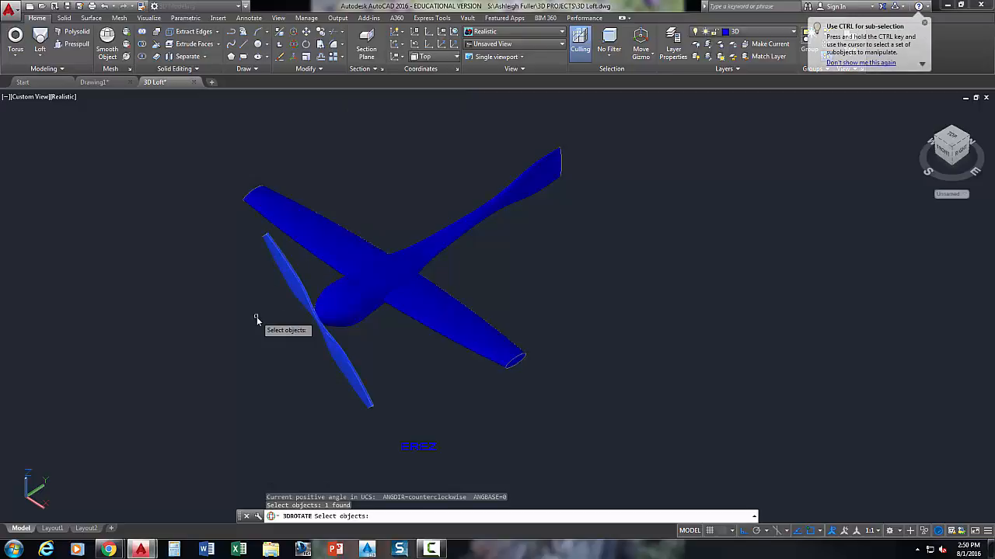
{"action": "key", "text": "Return"}
{"action": "scroll", "coordinate": [329, 327], "scroll_direction": "up", "scroll_amount": 5}
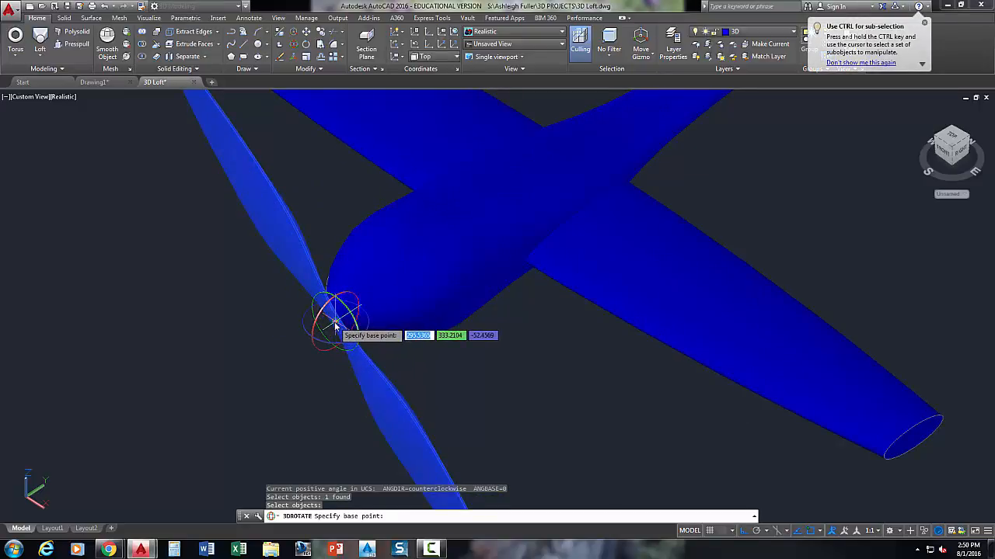
{"action": "left_click", "coordinate": [335, 325]}
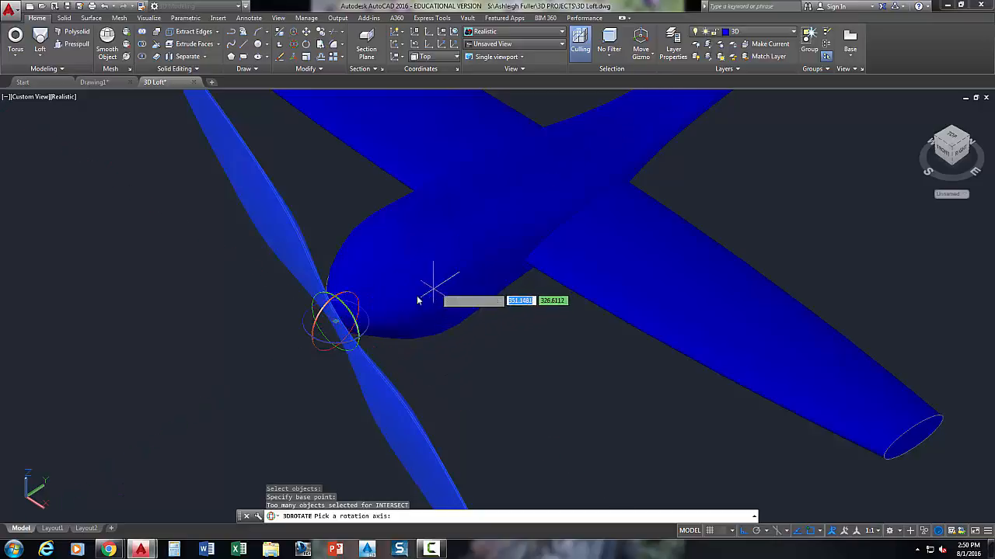
{"action": "left_click", "coordinate": [358, 332]}
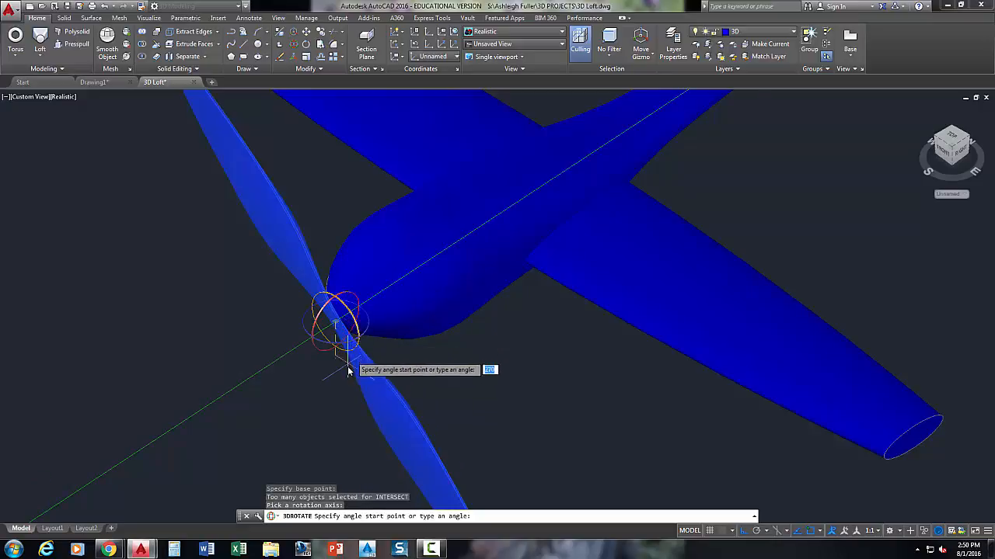
{"action": "middle_click_drag", "start_coordinate": [340, 355], "coordinate": [393, 371], "text": "shift"}
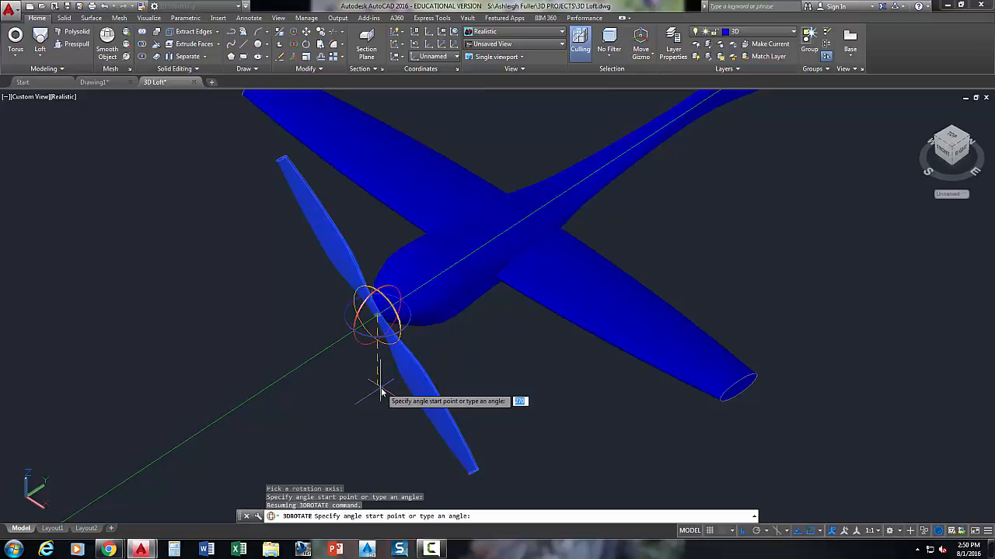
{"action": "key", "text": "Return"}
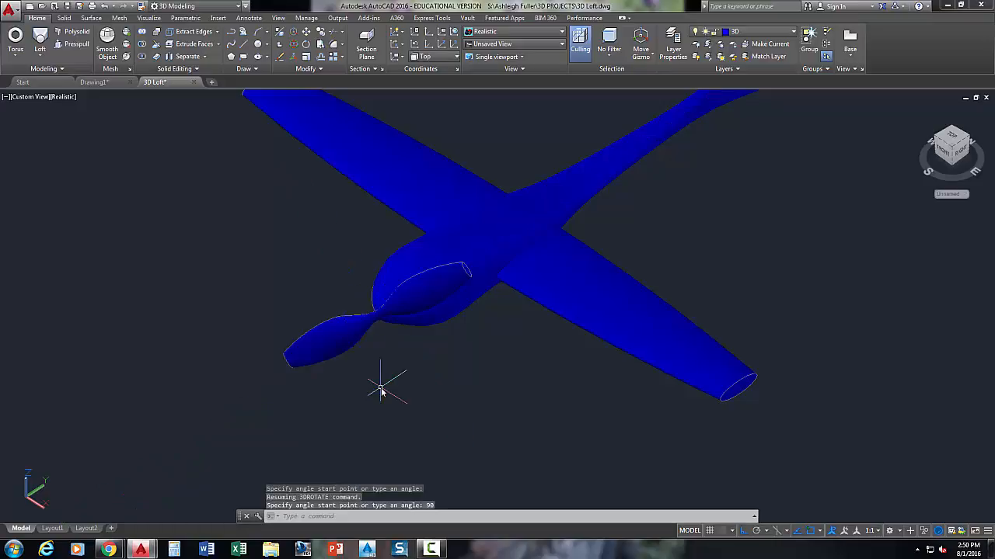
{"action": "middle_click_drag", "start_coordinate": [369, 390], "coordinate": [318, 390], "text": "shift"}
{"action": "key", "text": "Escape"}
{"action": "key", "text": "Escape"}
{"action": "key", "text": "Escape"}
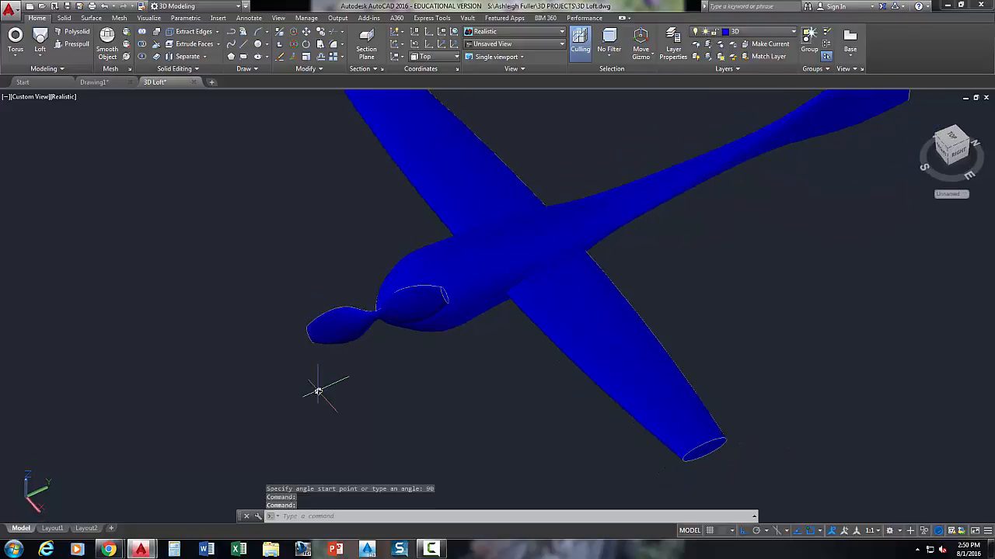
Undo the propeller's 90-degree rotation and the view changes made after it.
{"action": "scroll", "coordinate": [318, 391], "scroll_direction": "down", "scroll_amount": 3}
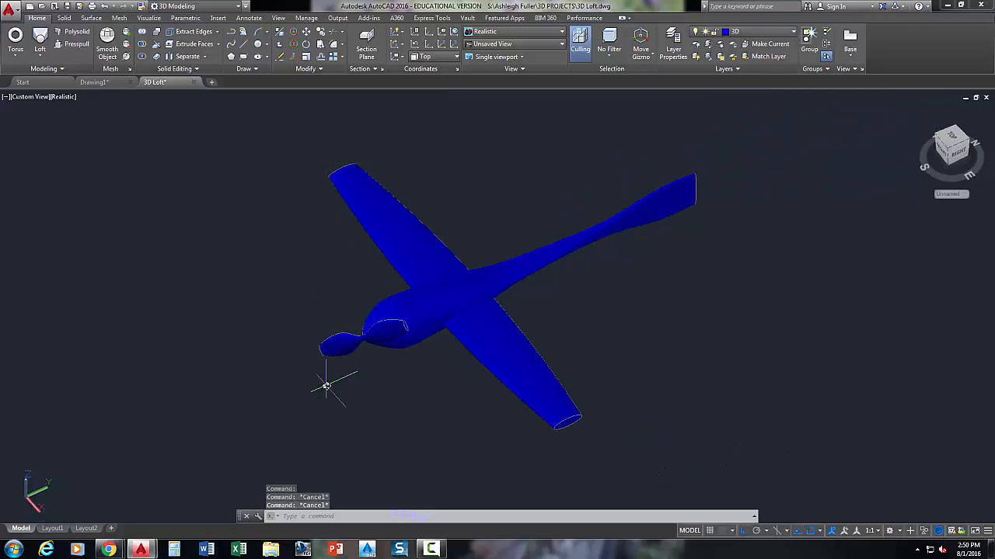
{"action": "key", "text": "ctrl+z"}
{"action": "key", "text": "ctrl+z"}
{"action": "key", "text": "ctrl+z"}
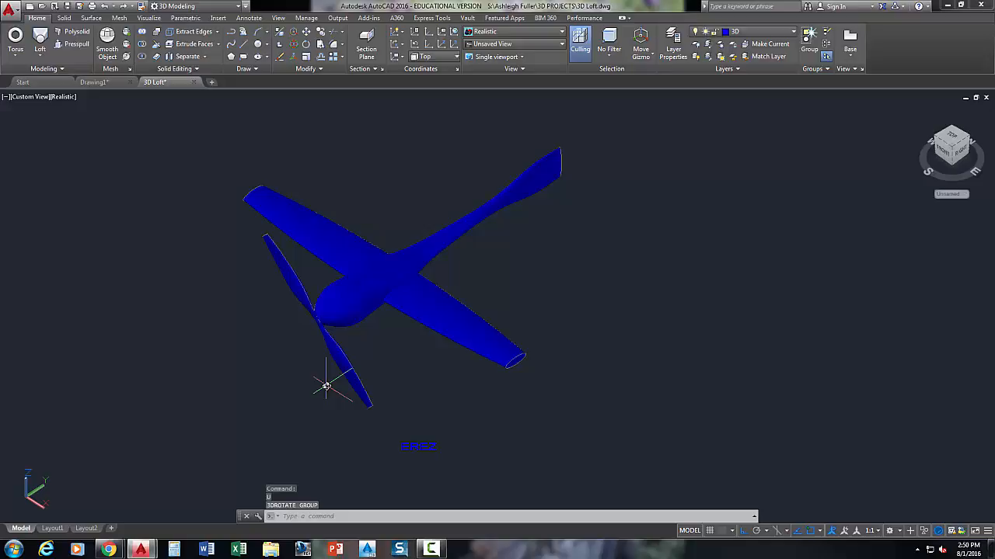
Review the finished path and cross-section loft examples, and return to the completed airplane.
{"action": "scroll", "coordinate": [203, 145], "scroll_direction": "down", "scroll_amount": 4}
{"action": "middle_click_drag", "start_coordinate": [220, 289], "coordinate": [398, 293]}
{"action": "scroll", "coordinate": [271, 250], "scroll_direction": "up", "scroll_amount": 3}
{"action": "scroll", "coordinate": [272, 249], "scroll_direction": "up", "scroll_amount": 6}
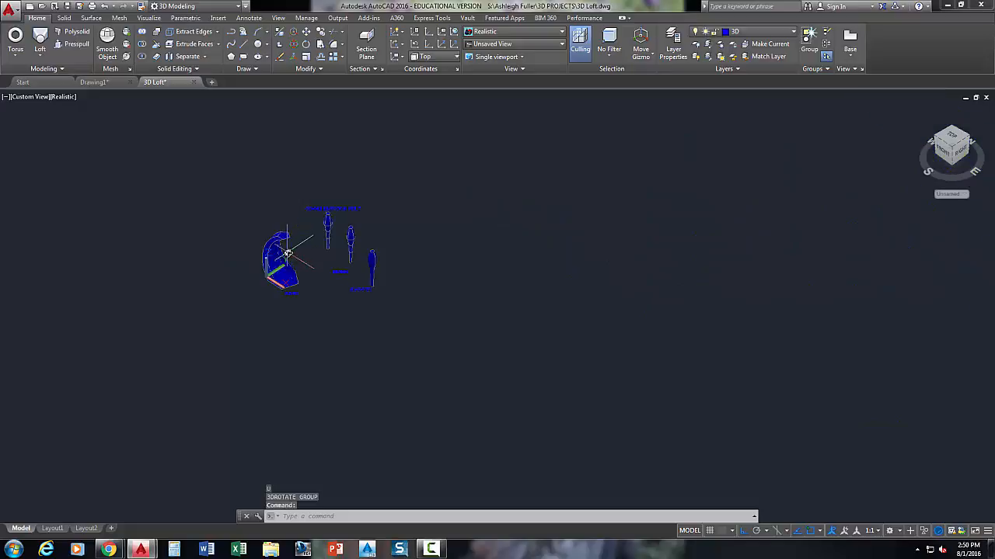
{"action": "scroll", "coordinate": [318, 217], "scroll_direction": "up", "scroll_amount": 2}
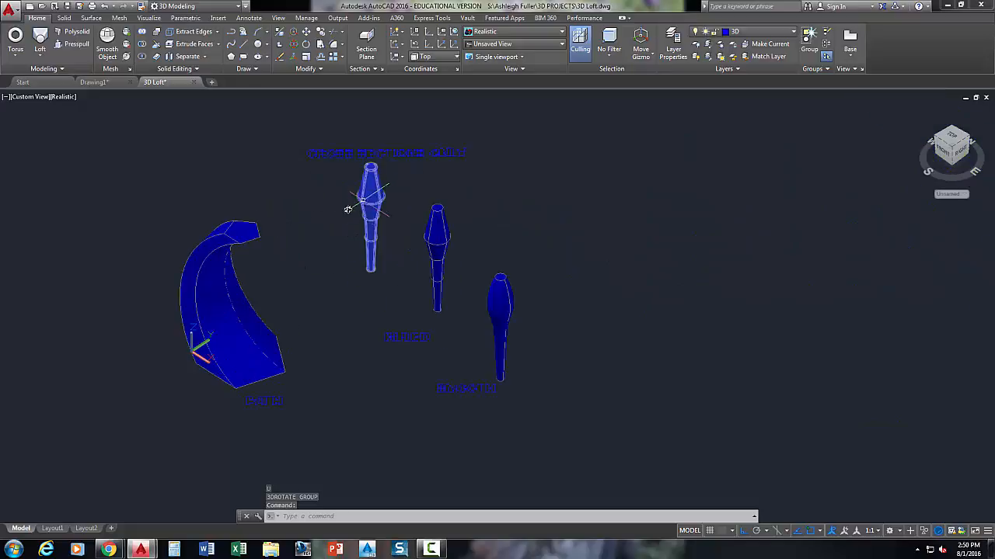
{"action": "scroll", "coordinate": [787, 284], "scroll_direction": "down", "scroll_amount": 8}
{"action": "middle_click_drag", "start_coordinate": [787, 284], "coordinate": [545, 291]}
{"action": "scroll", "coordinate": [557, 311], "scroll_direction": "up", "scroll_amount": 6}
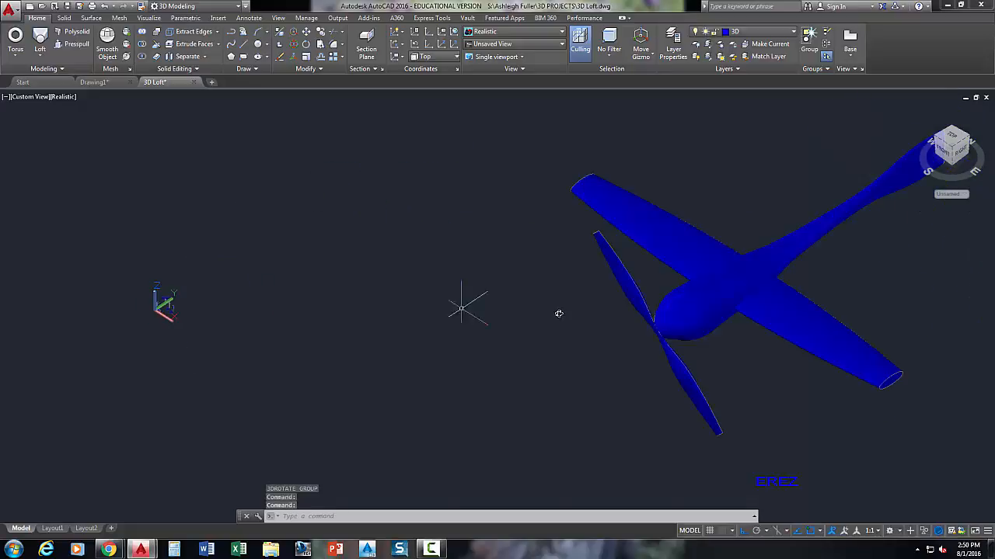
{"action": "scroll", "coordinate": [588, 297], "scroll_direction": "down", "scroll_amount": 2}
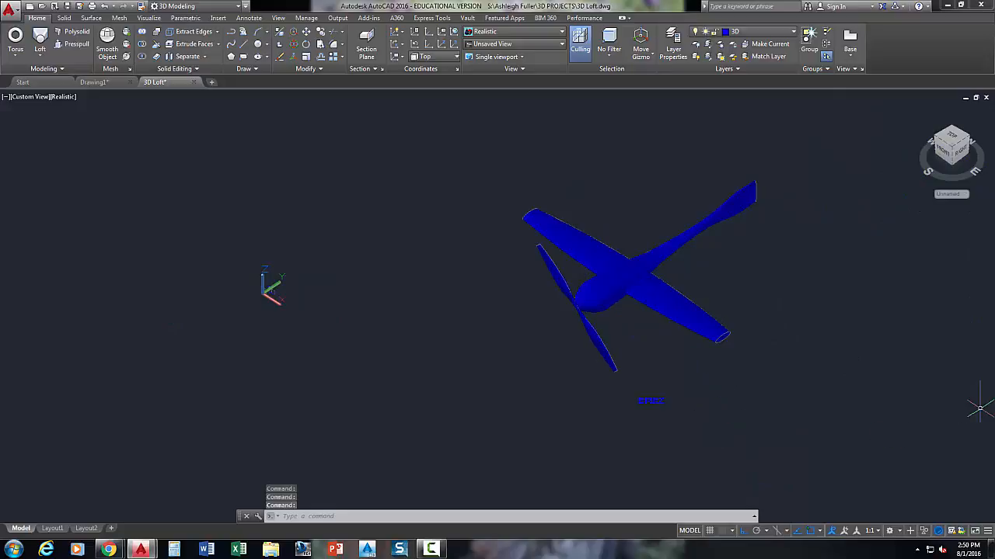